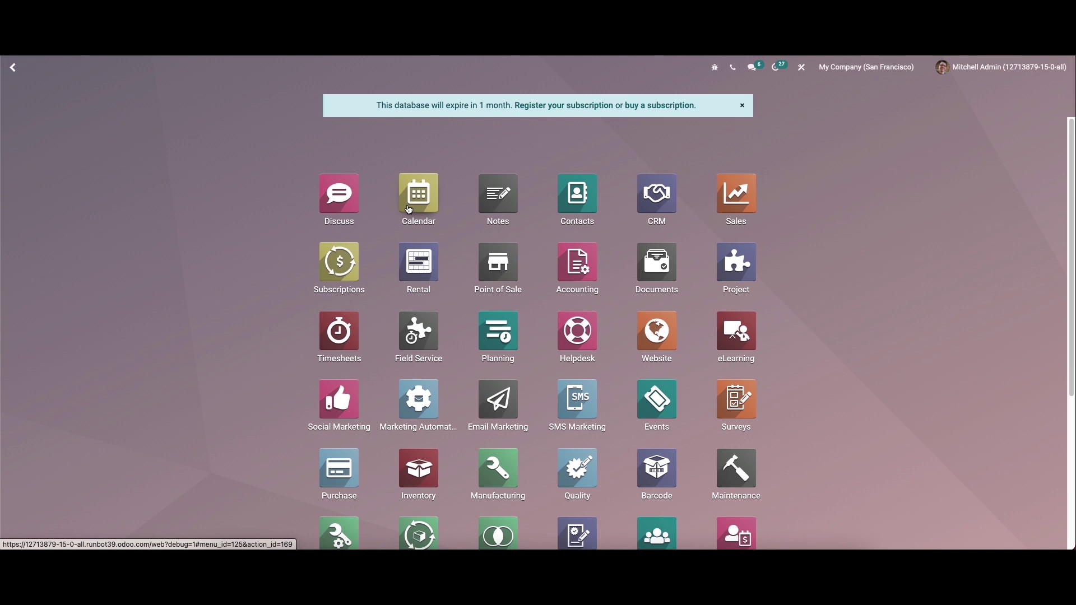
Step: Open the Calendar app and show the meetings for the whole month
click(421, 194)
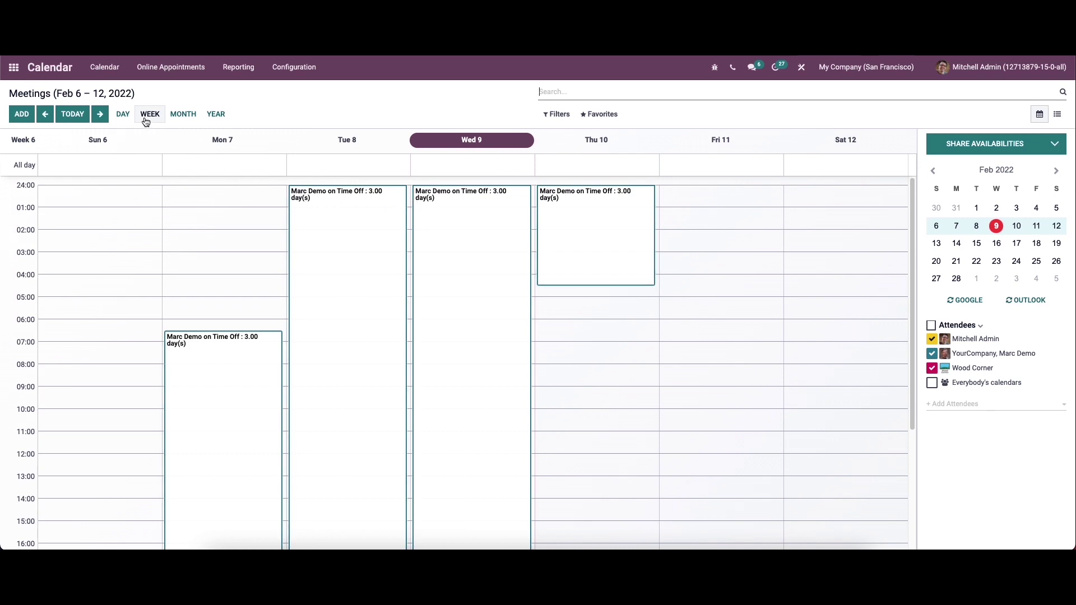
click(128, 114)
click(143, 115)
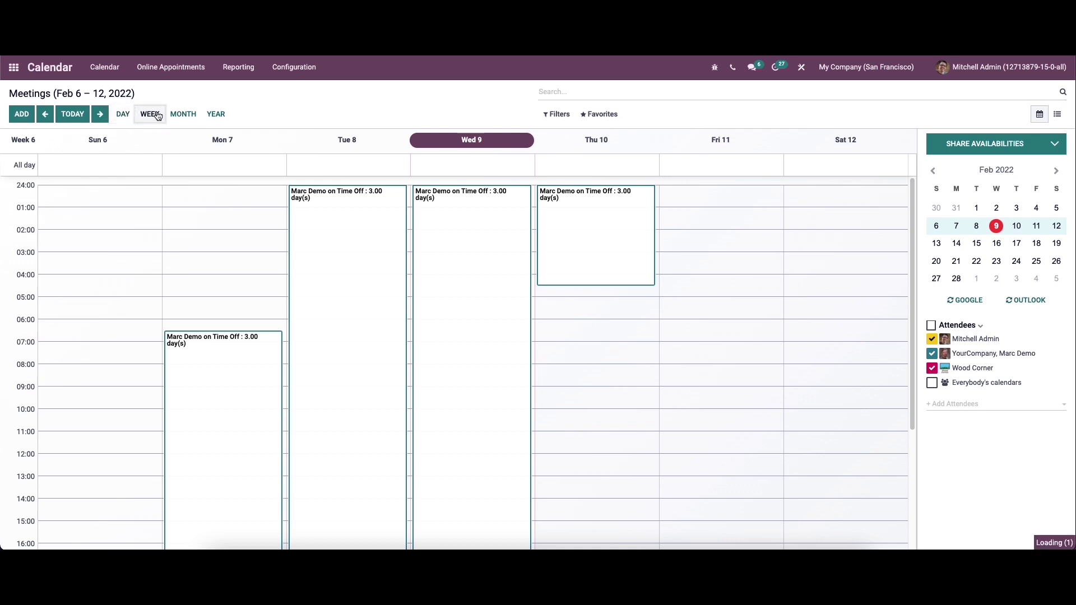
click(198, 116)
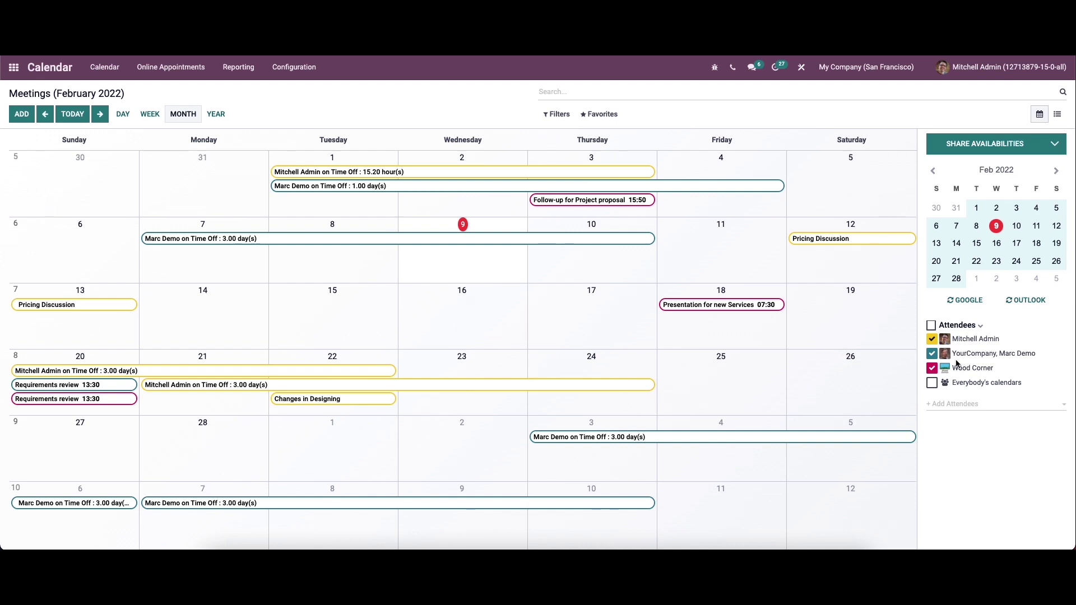
Step: Add Azure Interior to the attendees whose meetings are shown in the calendar
click(942, 405)
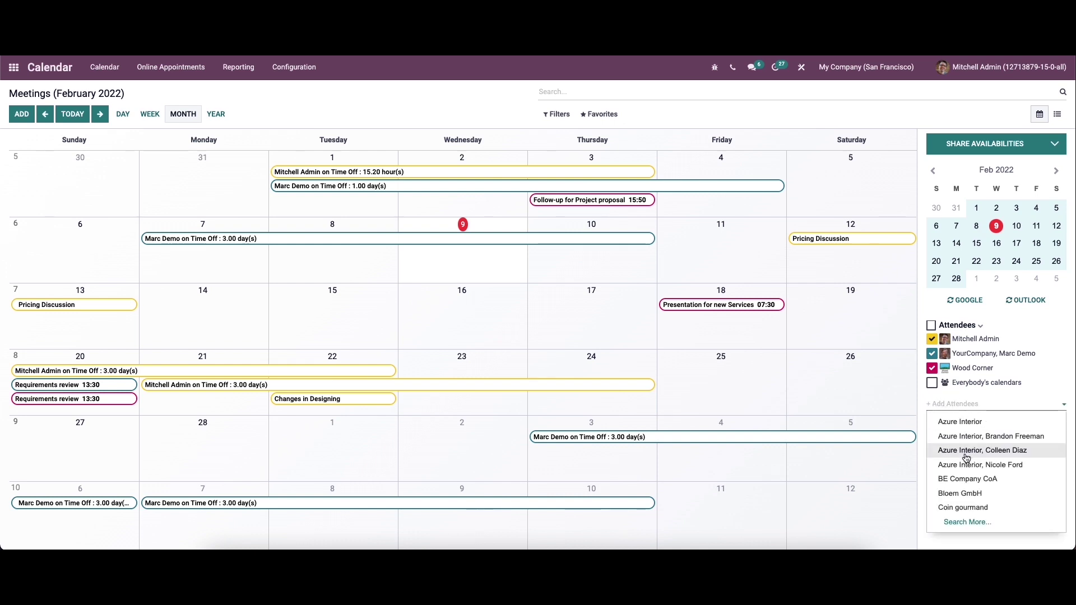
click(962, 421)
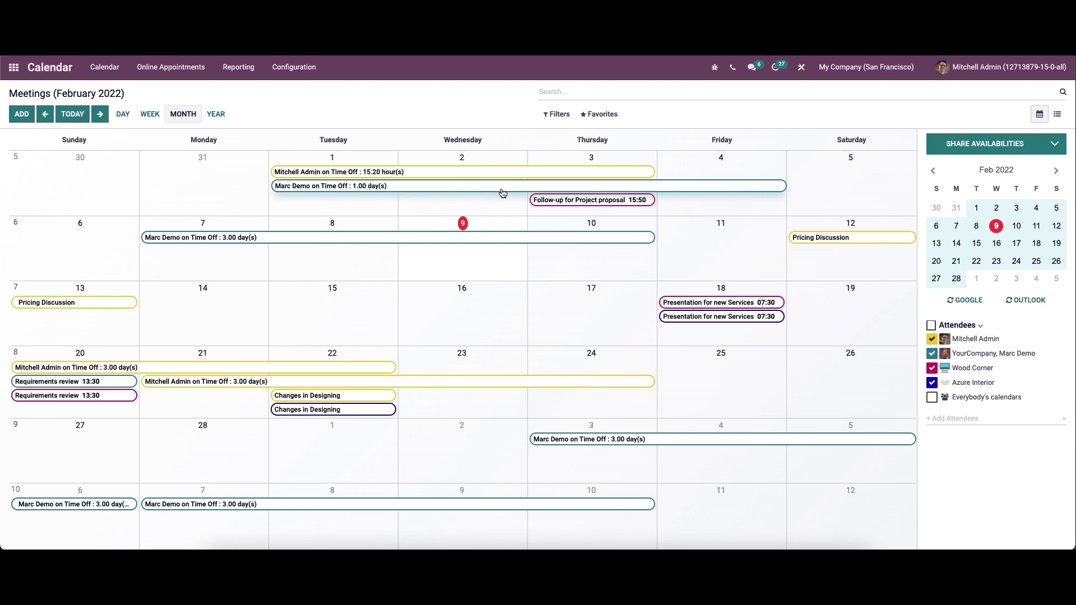
Step: View the details of the Follow-up for Project proposal meeting and the new event dialog for February 8, closing both
click(559, 203)
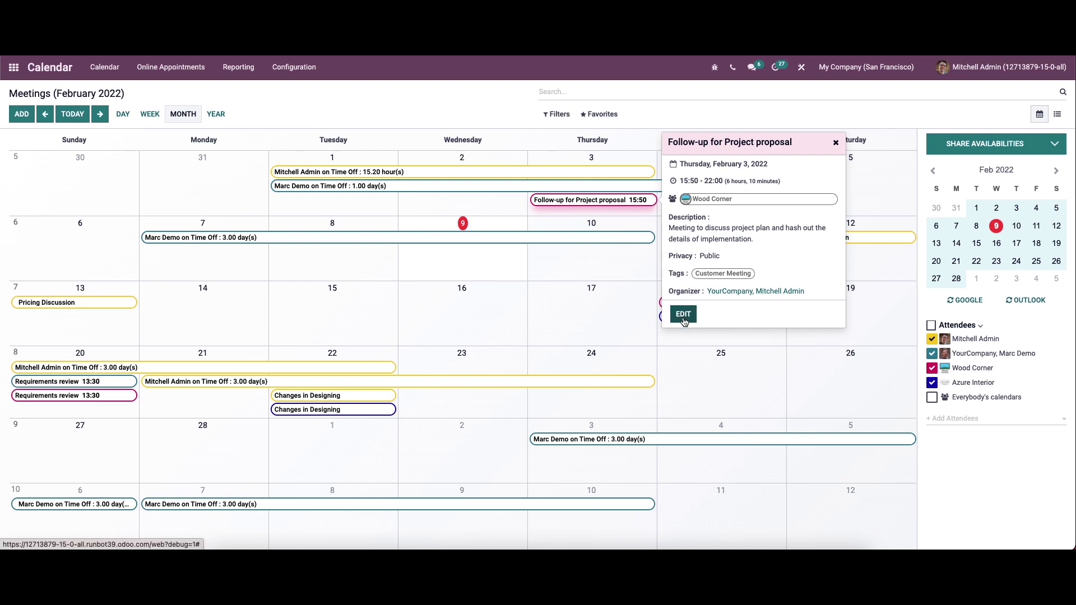
click(836, 141)
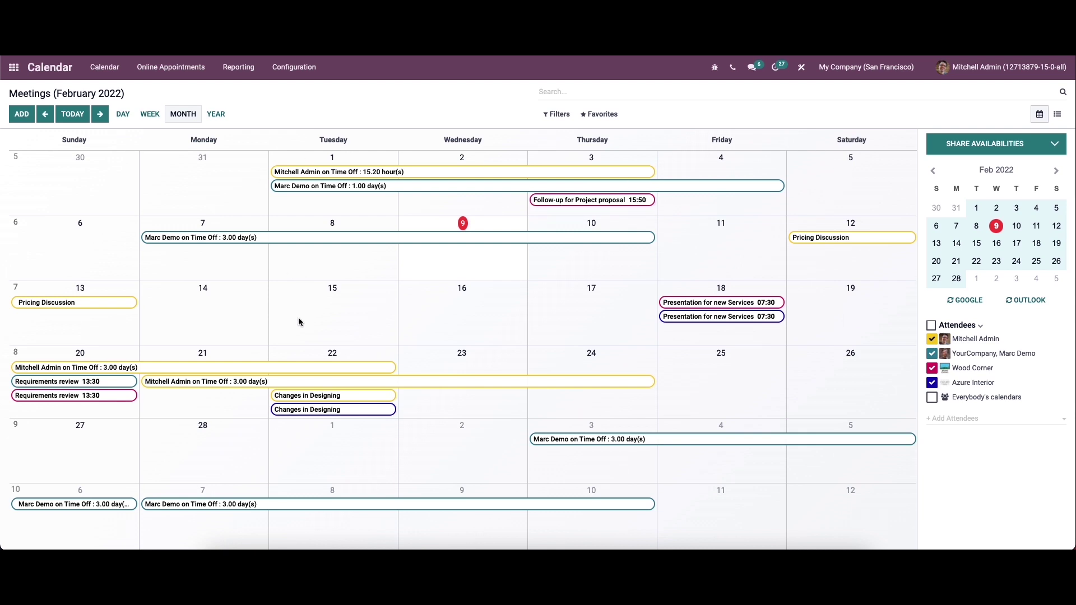
click(348, 276)
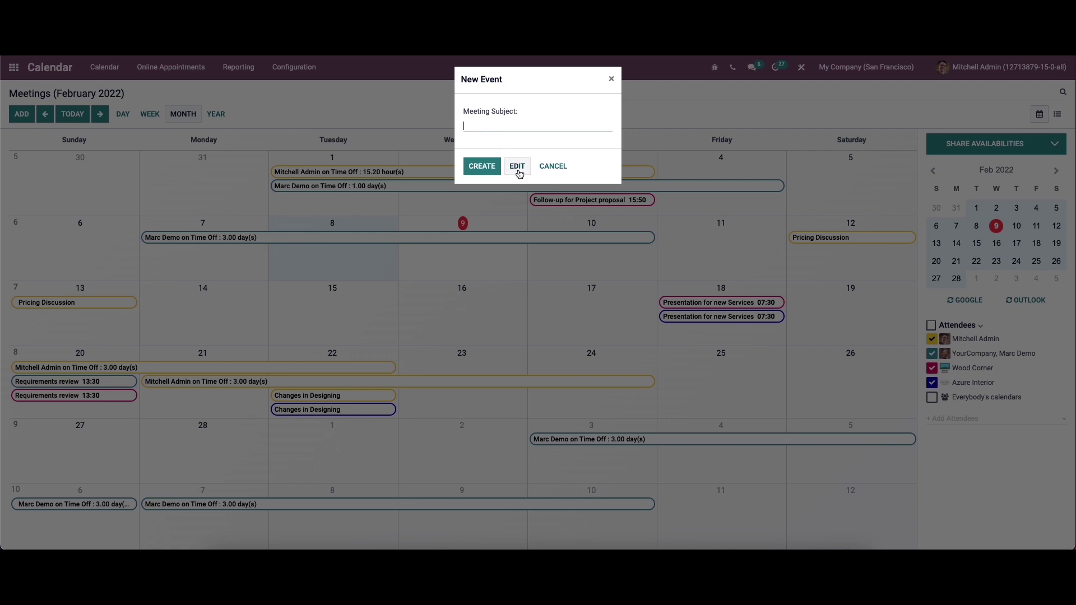
click(611, 79)
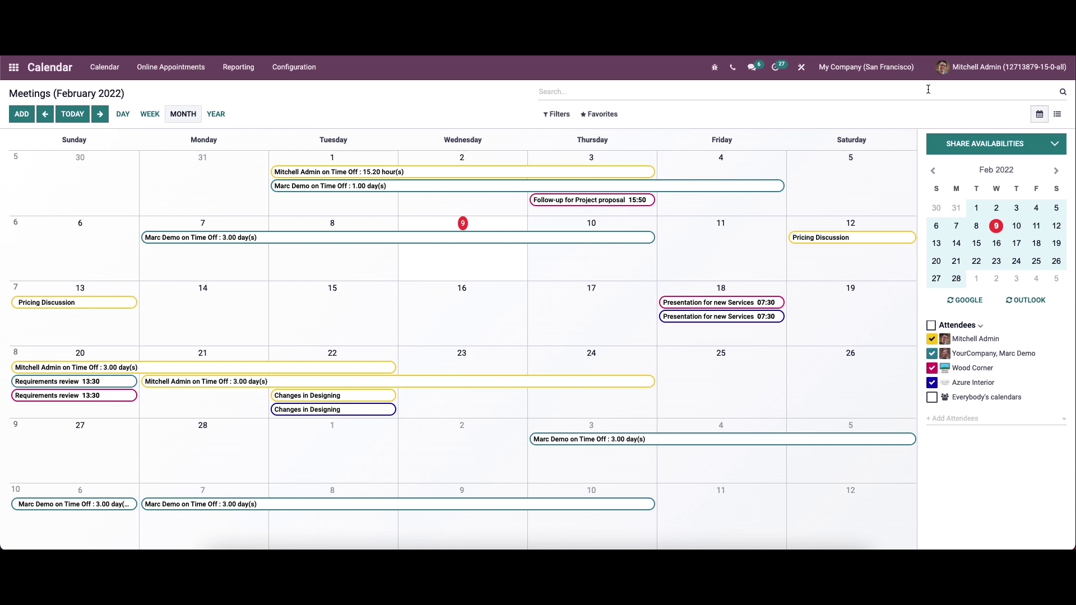
Step: Show the meetings as a list and view the filters available for it
click(1037, 115)
click(1055, 115)
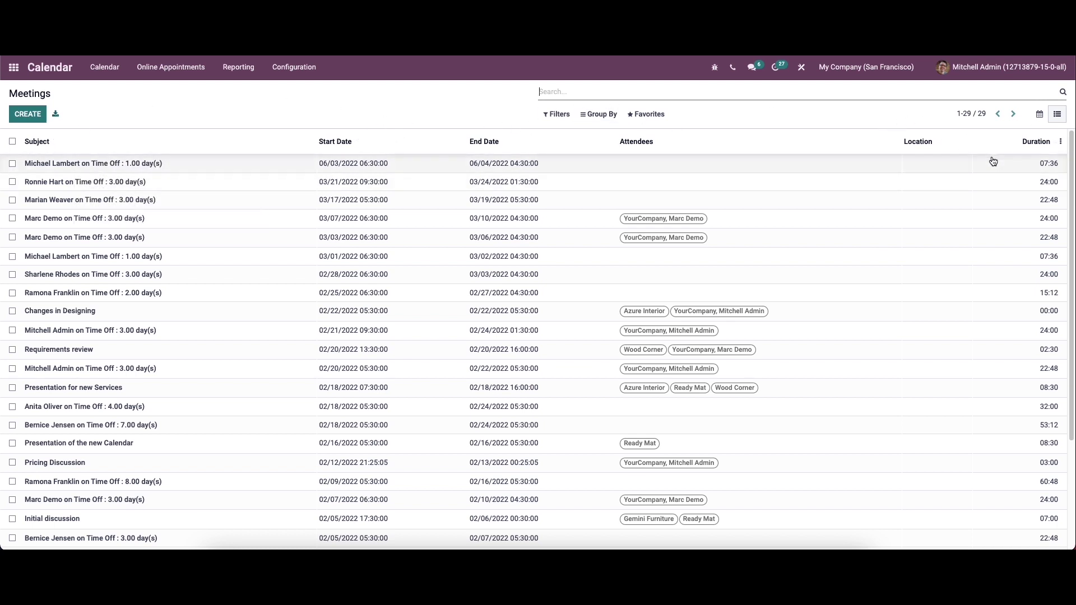
click(540, 115)
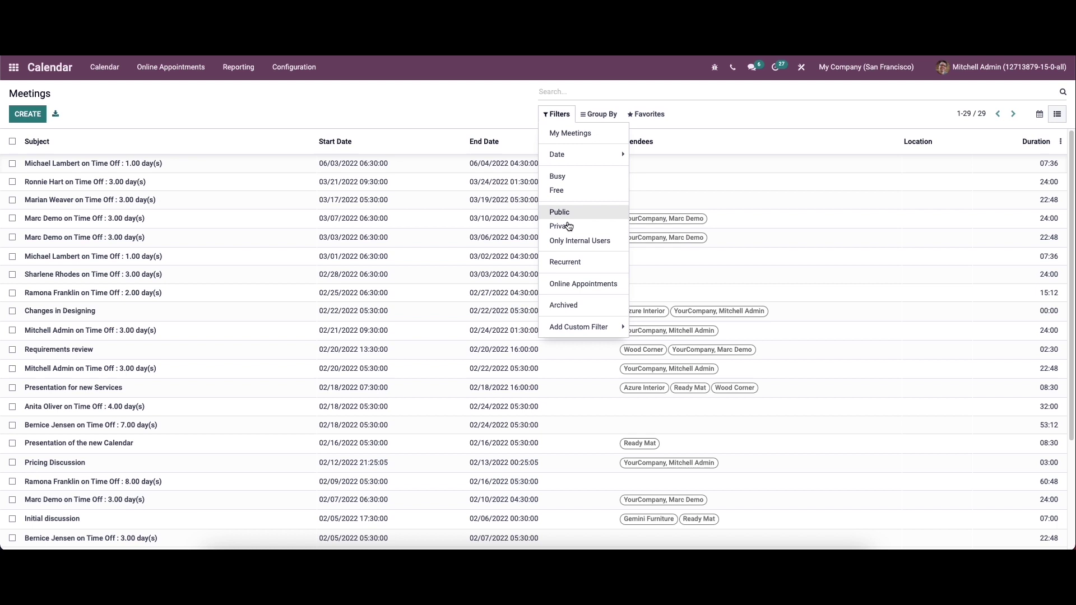
Step: Try grouping the meetings list by Responsible and by Availability separately, and clear the grouping
click(598, 114)
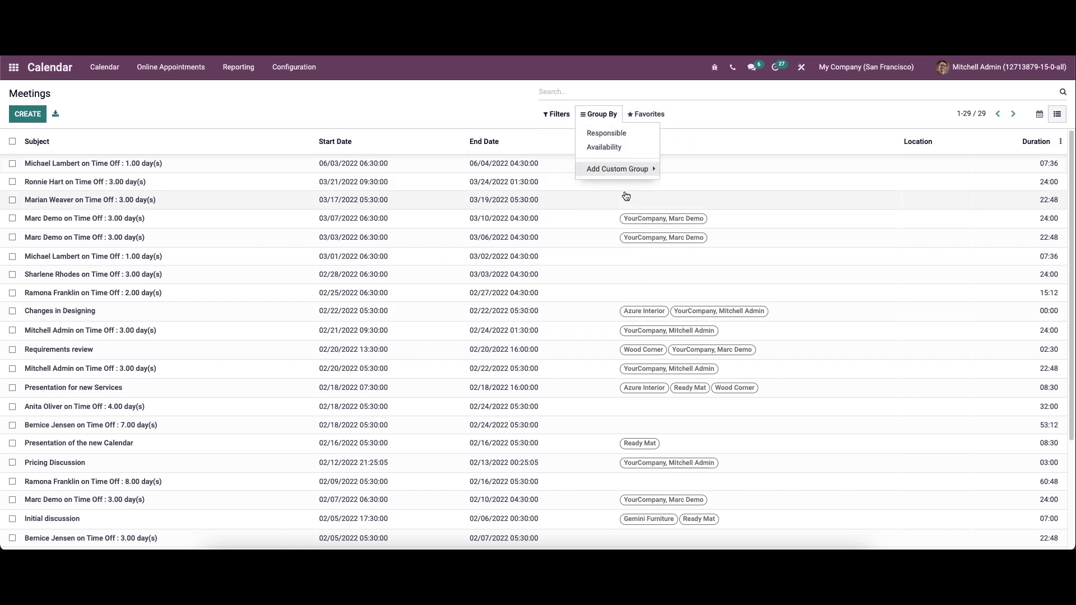
click(605, 133)
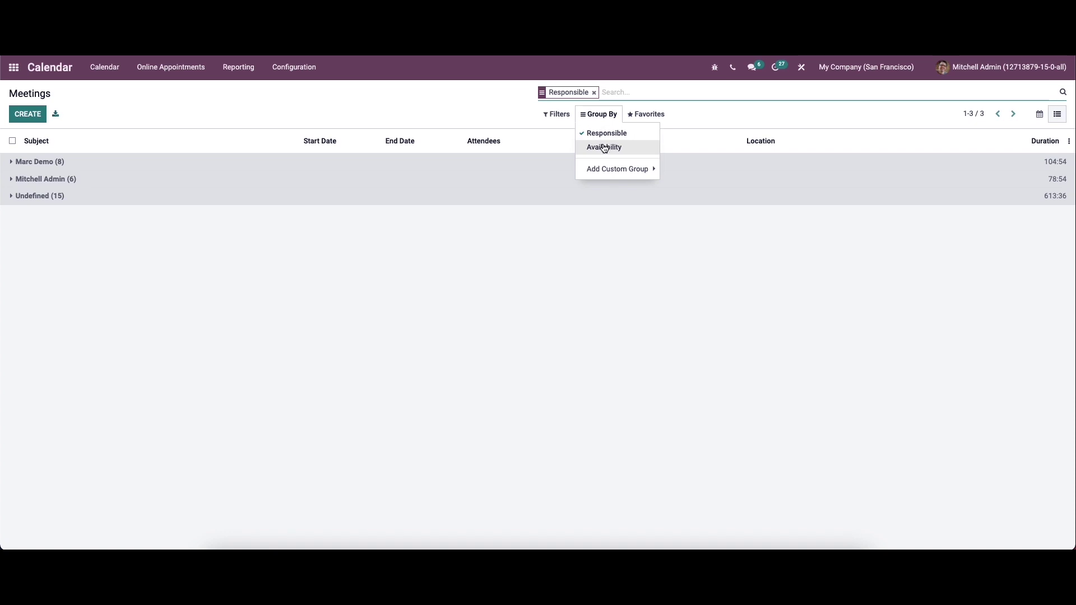
click(605, 134)
click(605, 148)
click(605, 148)
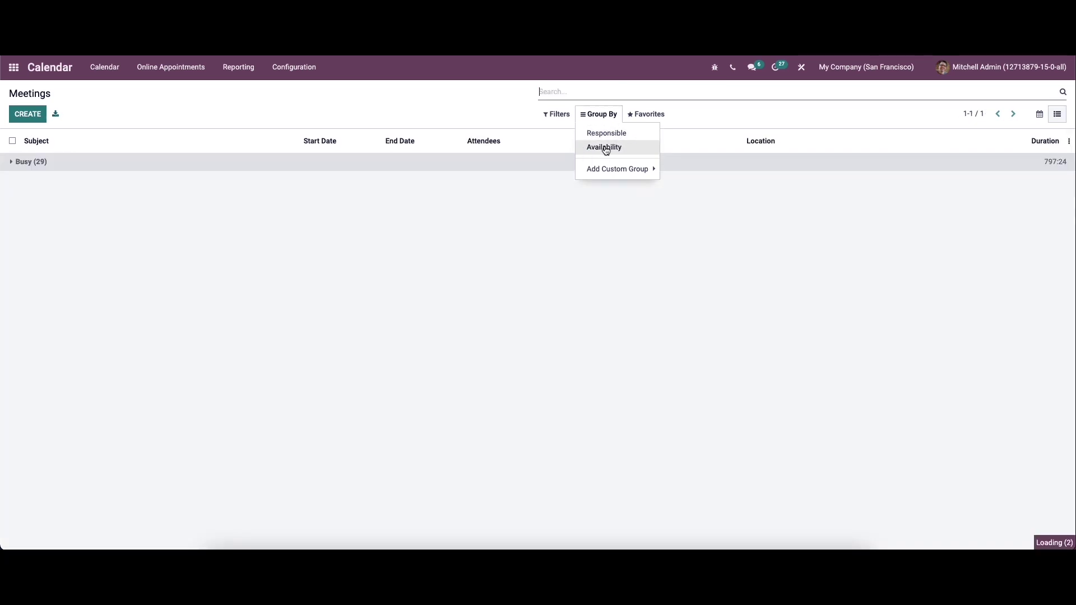
click(595, 114)
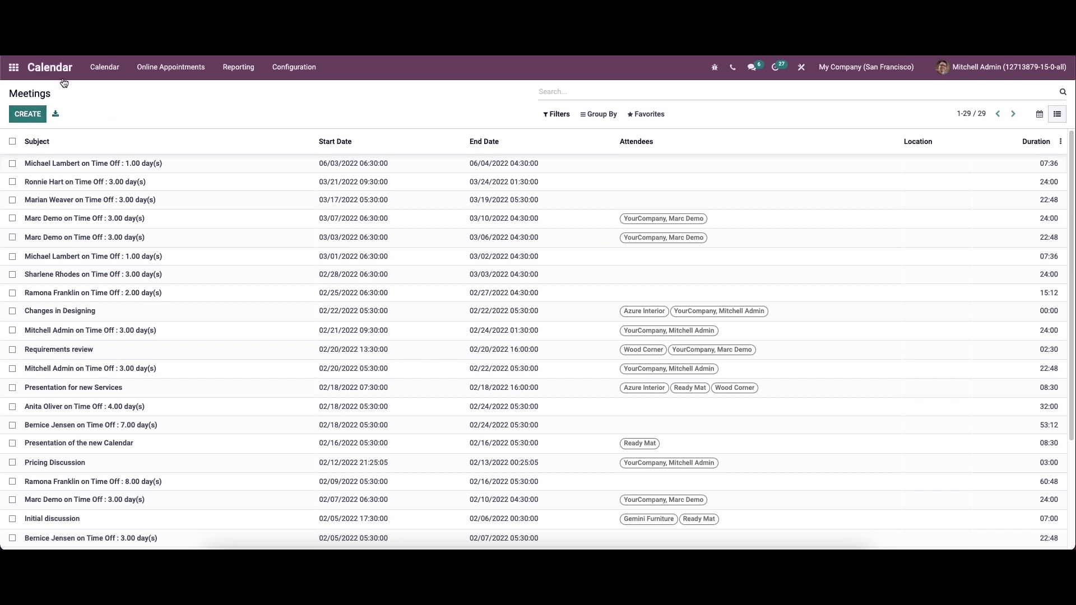
Step: Open the calendar's reminders configuration and start a new reminder
click(285, 68)
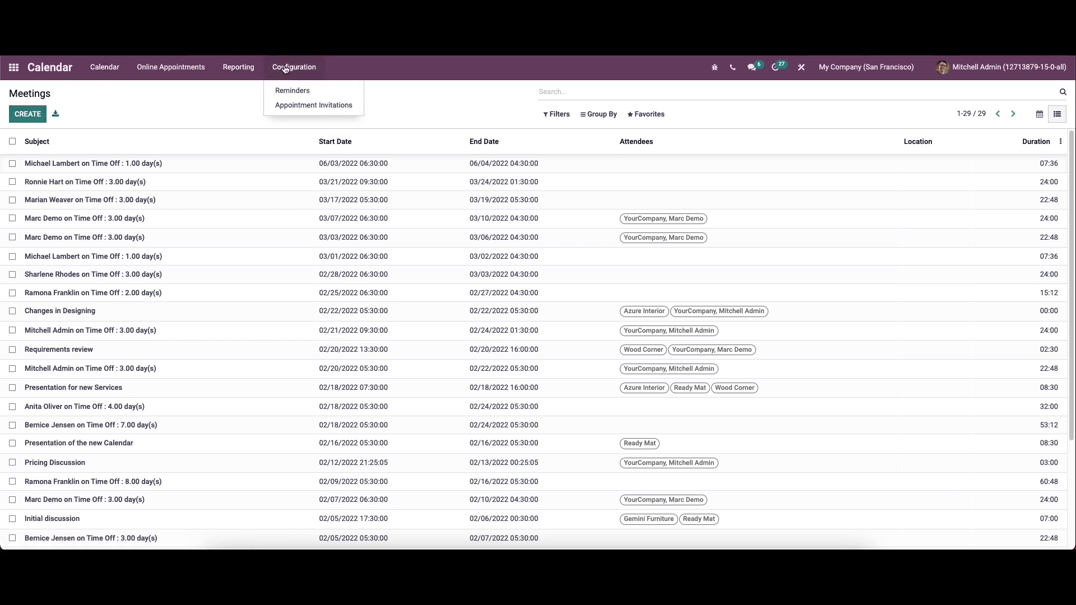
click(292, 90)
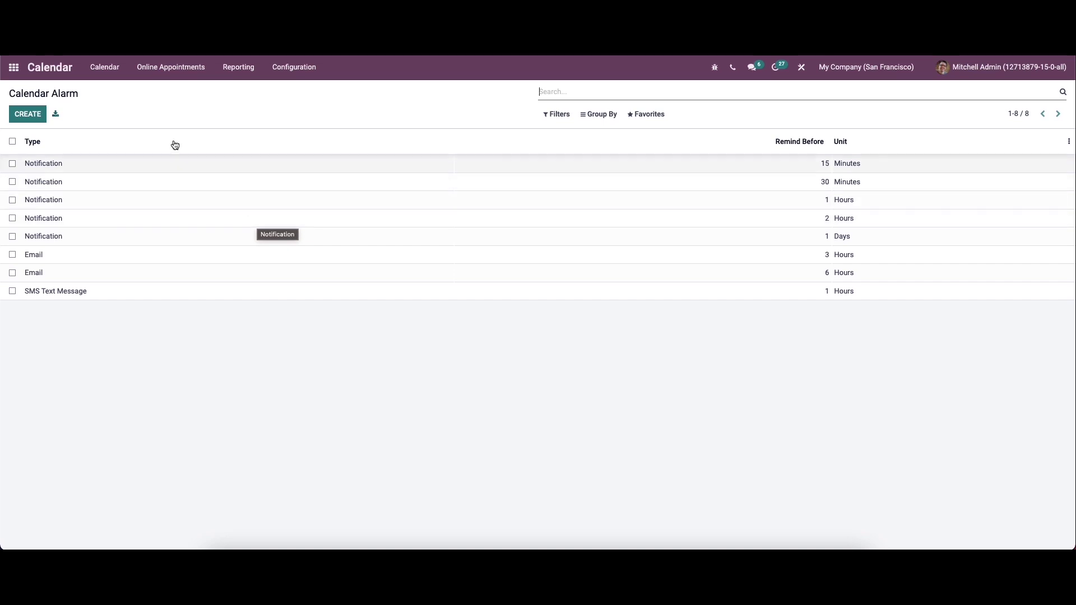
click(30, 114)
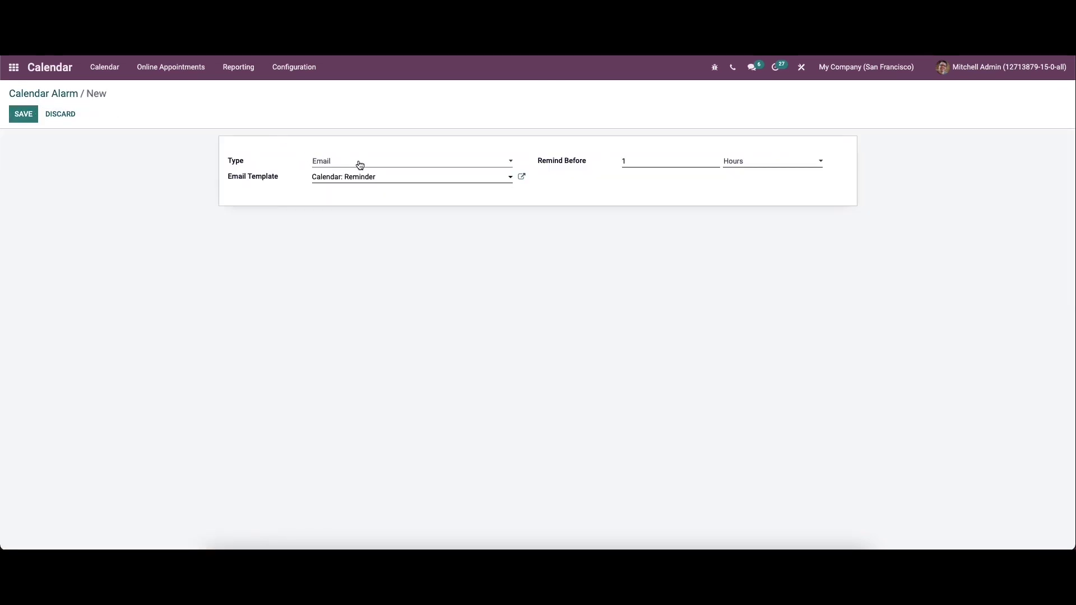
Step: Try the Notification and Email types on the new reminder and view the available email templates
click(360, 165)
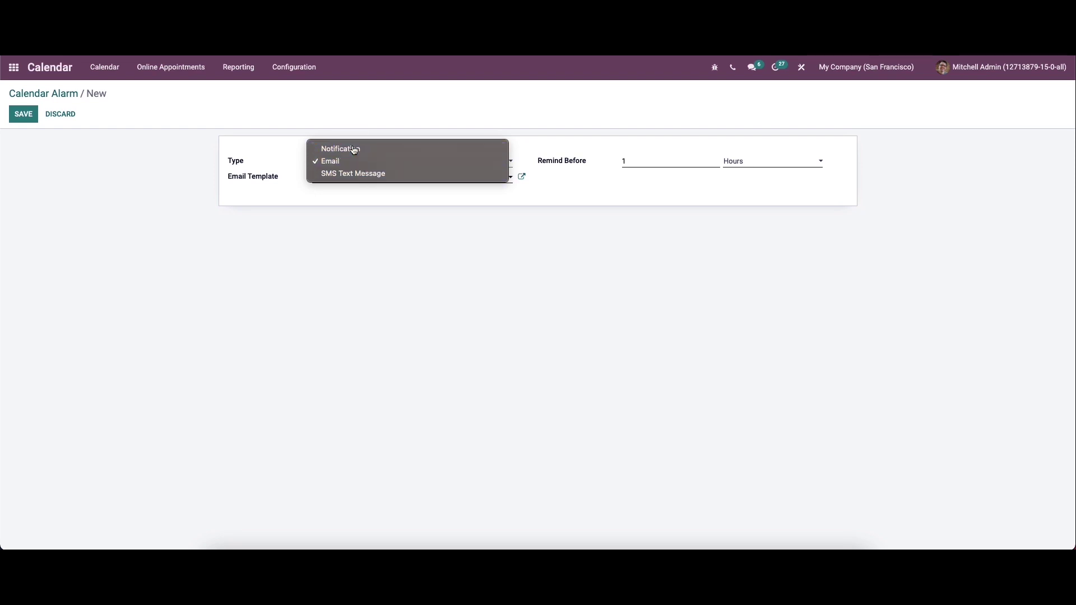
click(354, 149)
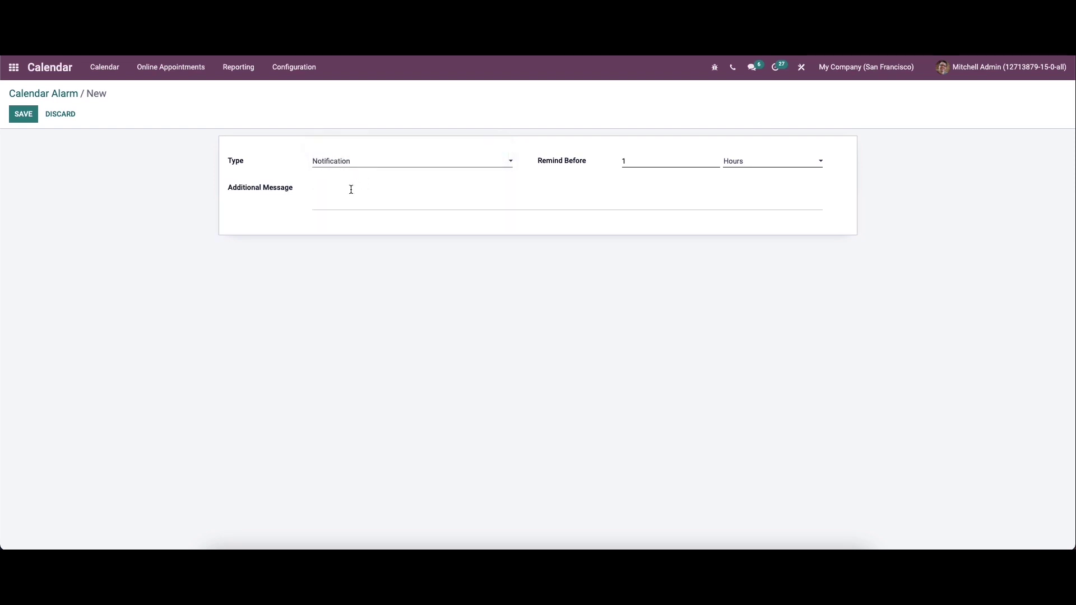
click(365, 159)
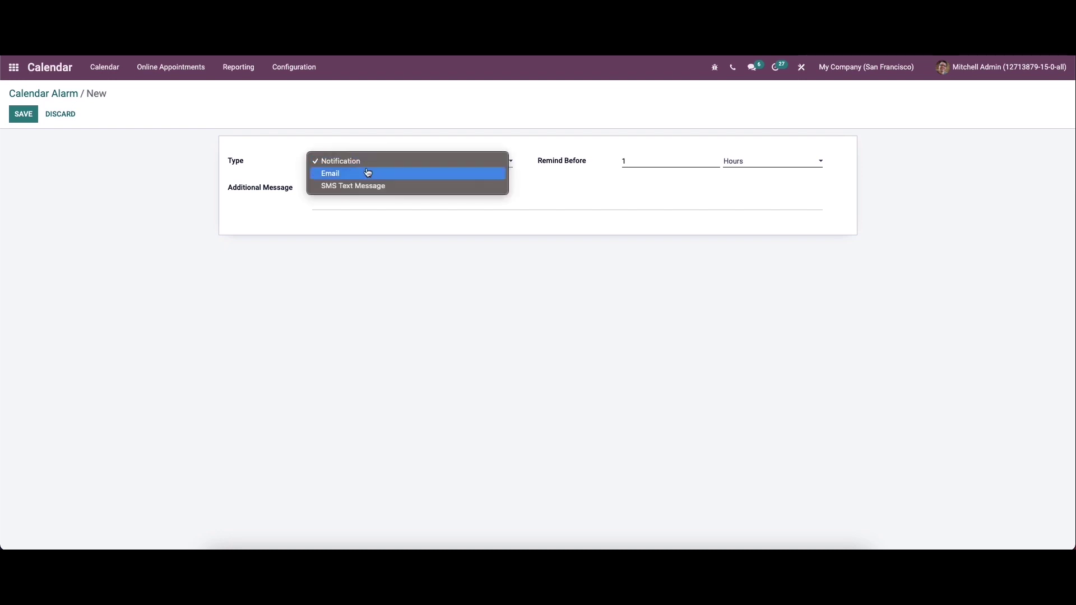
click(368, 174)
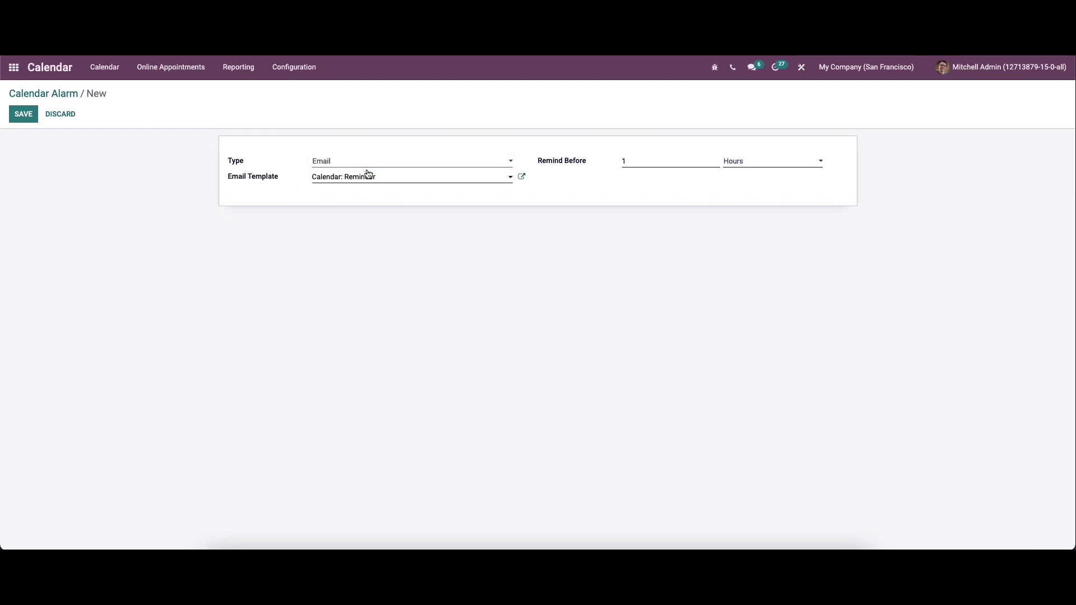
click(387, 178)
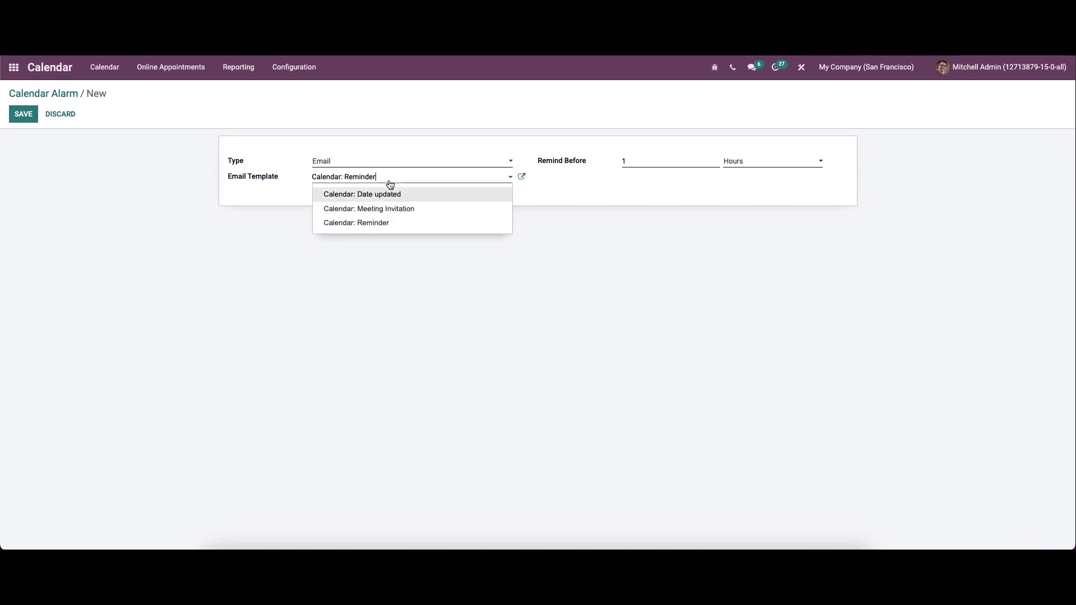
Step: Set the reminder's type to SMS Text Message with the SMS template Calendar Event: Reminder
click(398, 164)
click(394, 175)
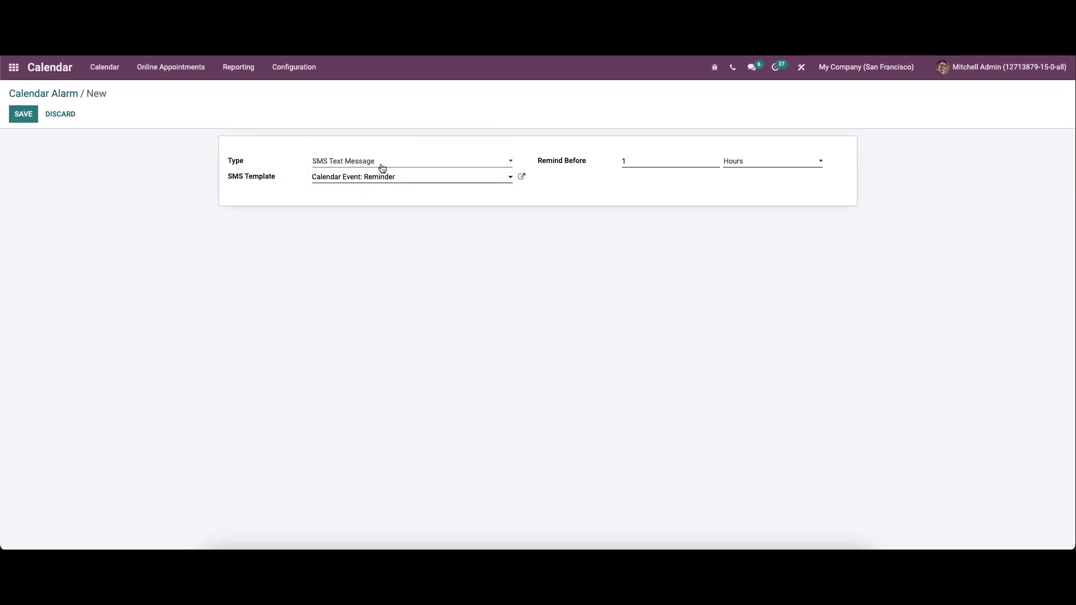
click(374, 177)
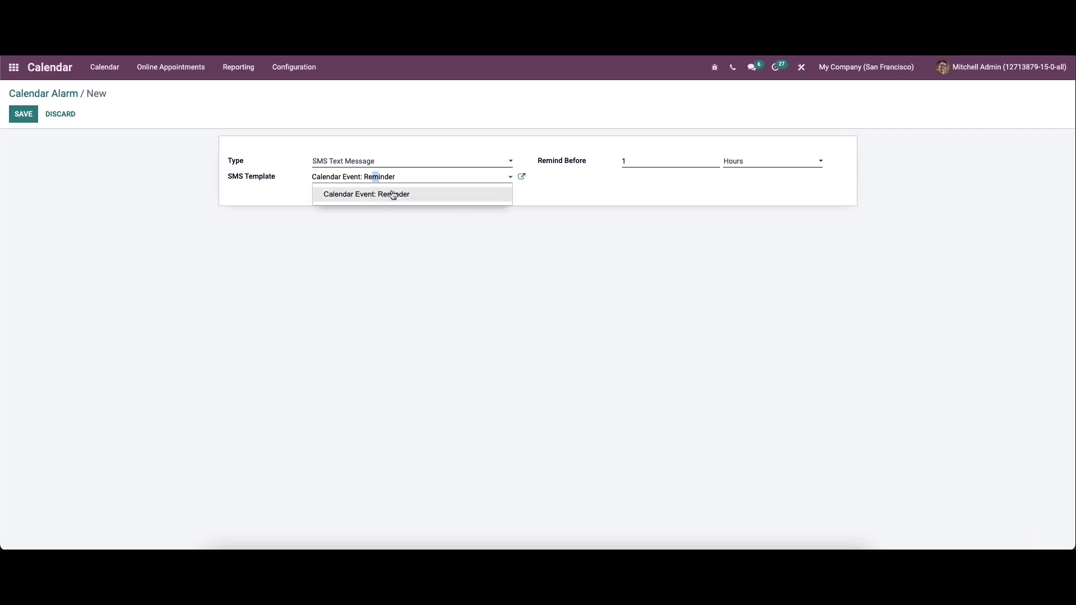
click(395, 195)
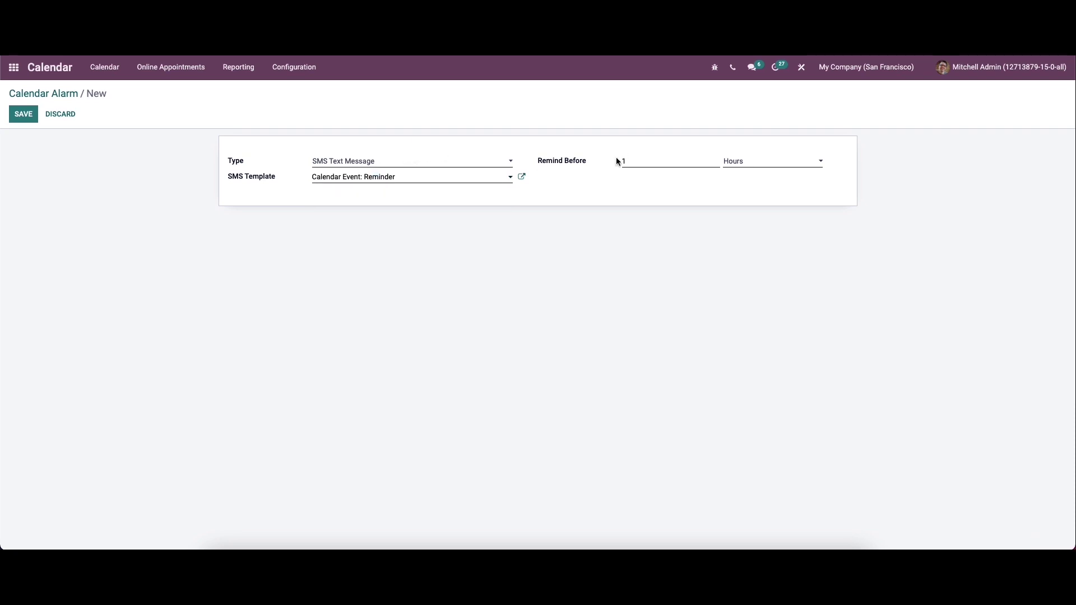
Step: Set the reminder's Remind Before unit to Hours, save the reminder and return to the reminders list
click(631, 160)
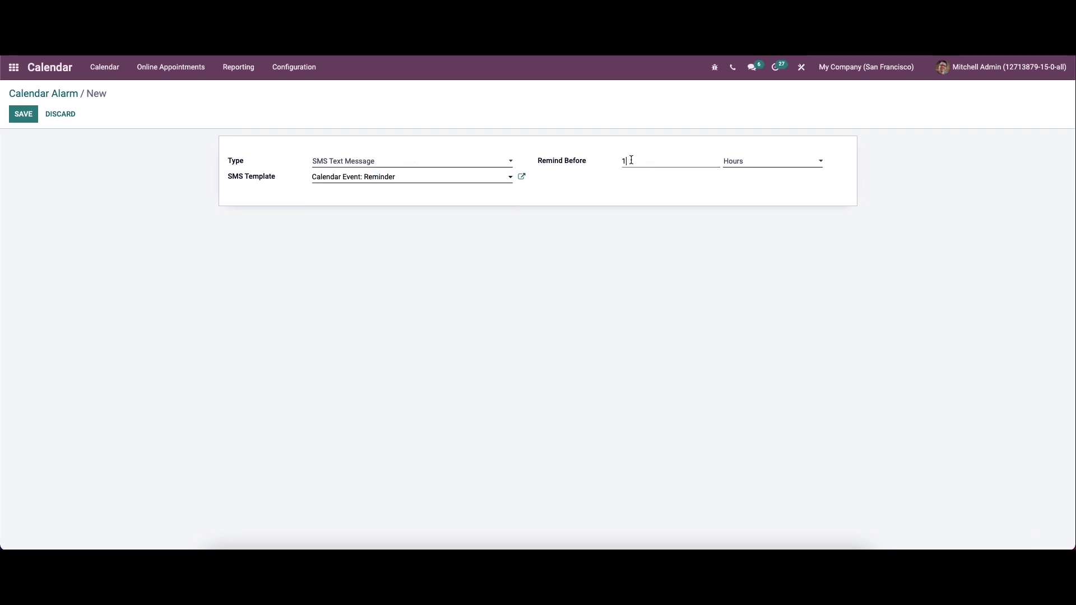
click(754, 167)
click(749, 148)
click(757, 162)
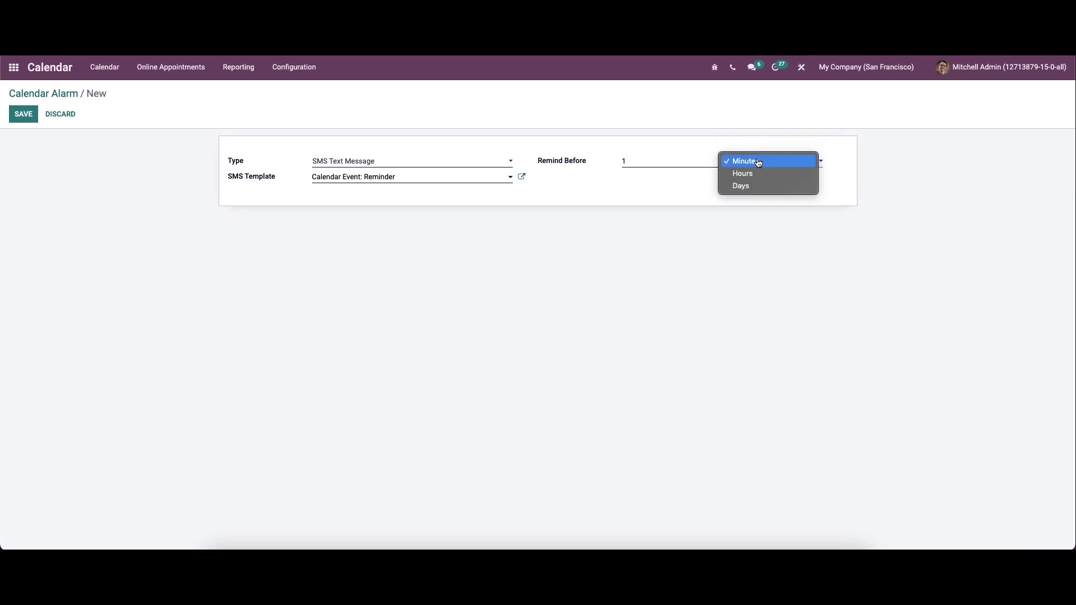
click(758, 173)
click(761, 163)
click(762, 175)
click(759, 163)
click(740, 149)
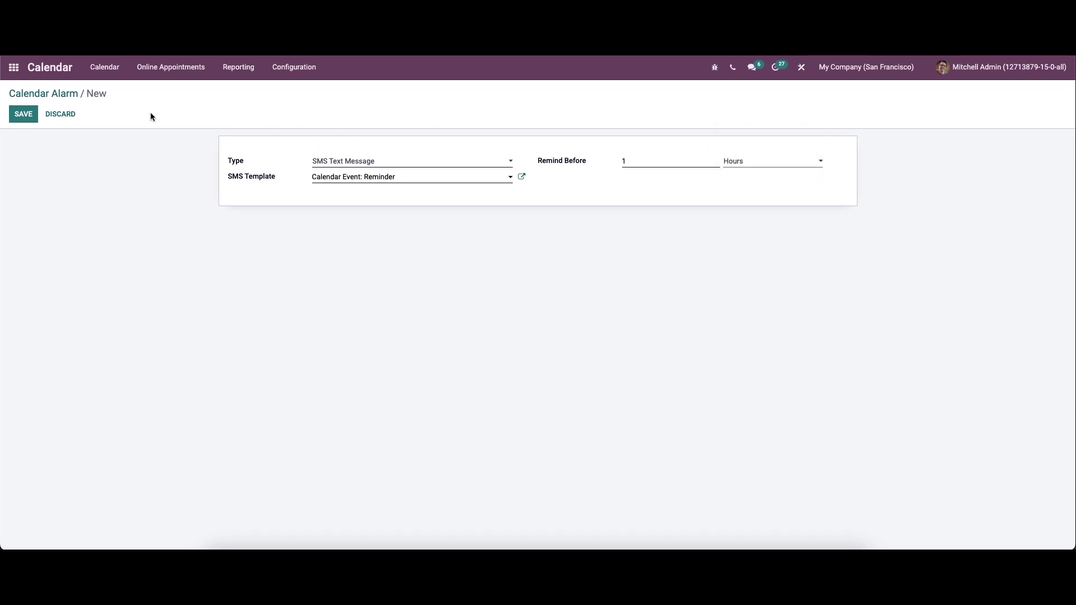
click(22, 114)
click(62, 94)
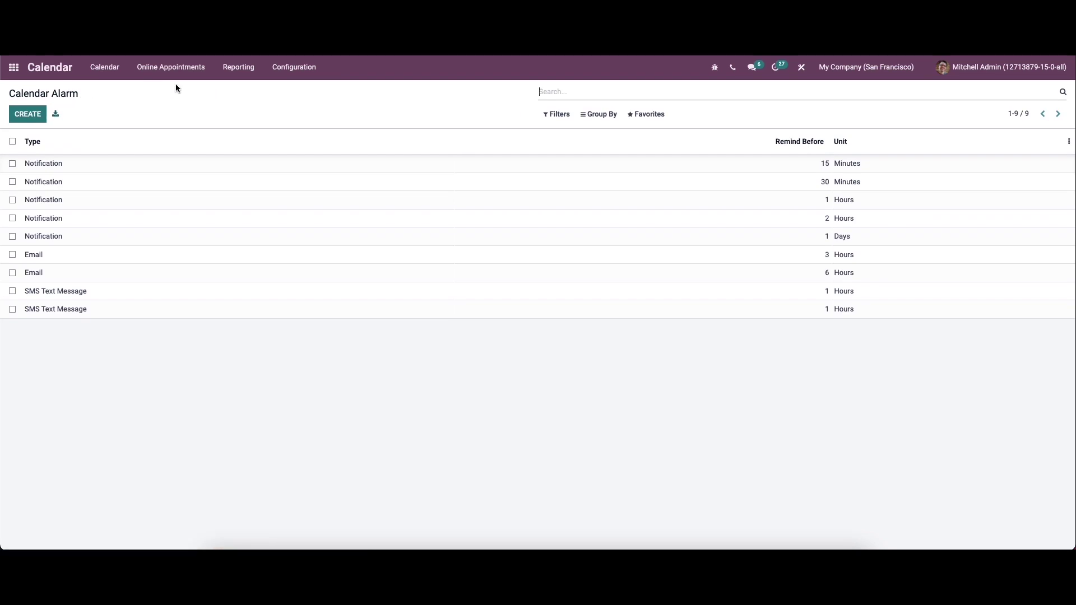
Step: Open the appointment invitations configuration, view the form for a new invitation and discard it
click(299, 71)
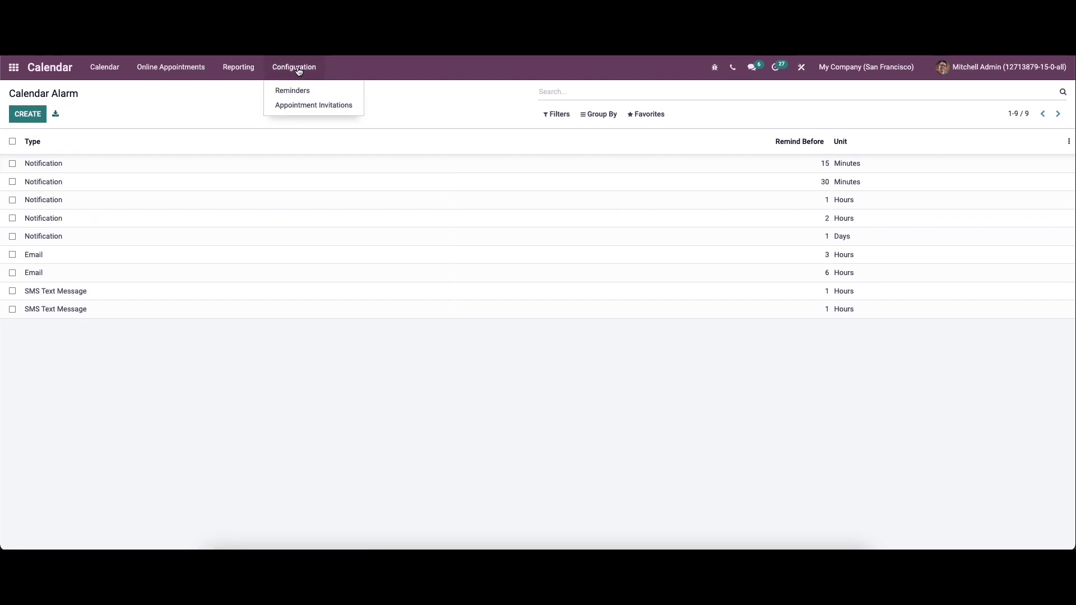
click(309, 107)
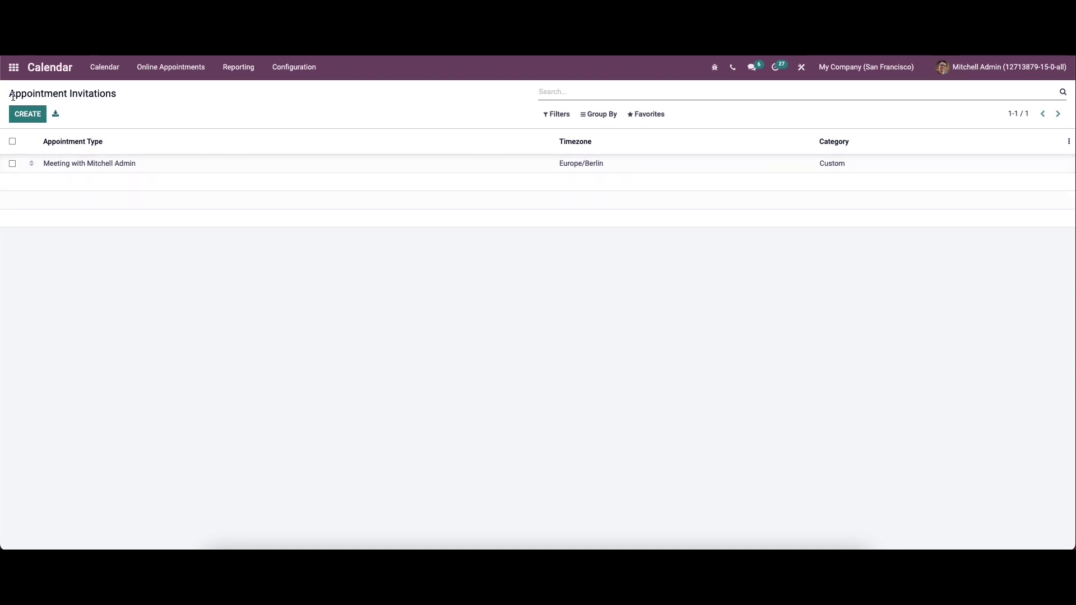
click(29, 114)
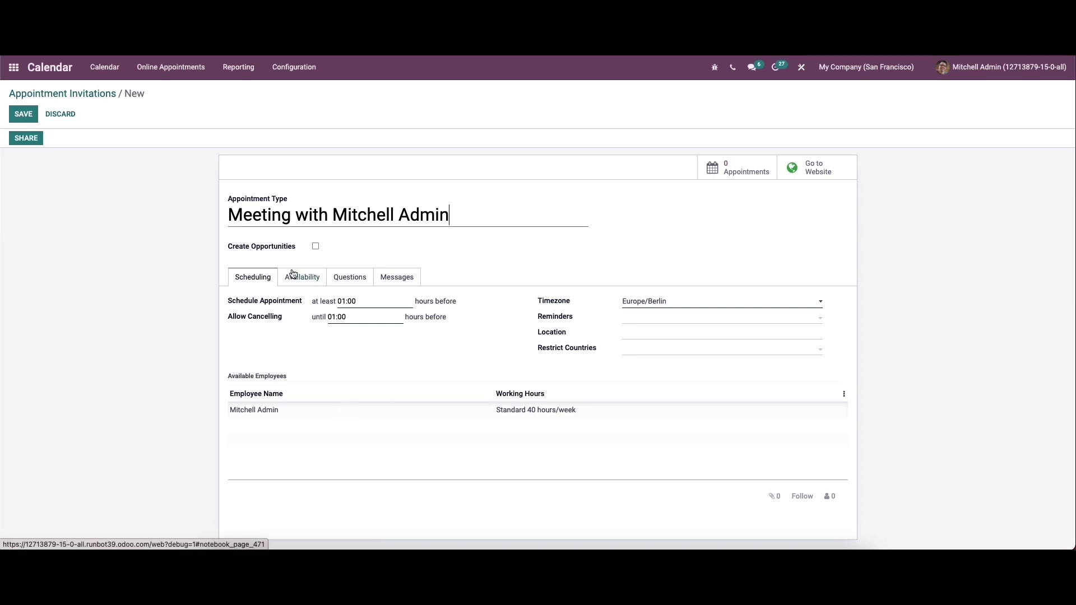
click(59, 114)
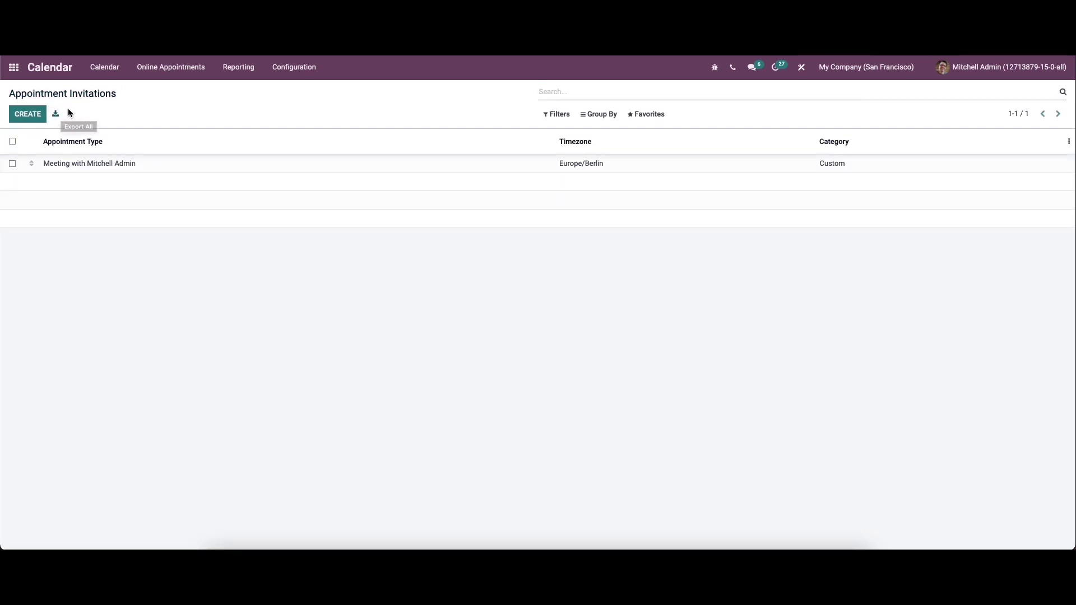
Step: Return to the meetings calendar
click(97, 69)
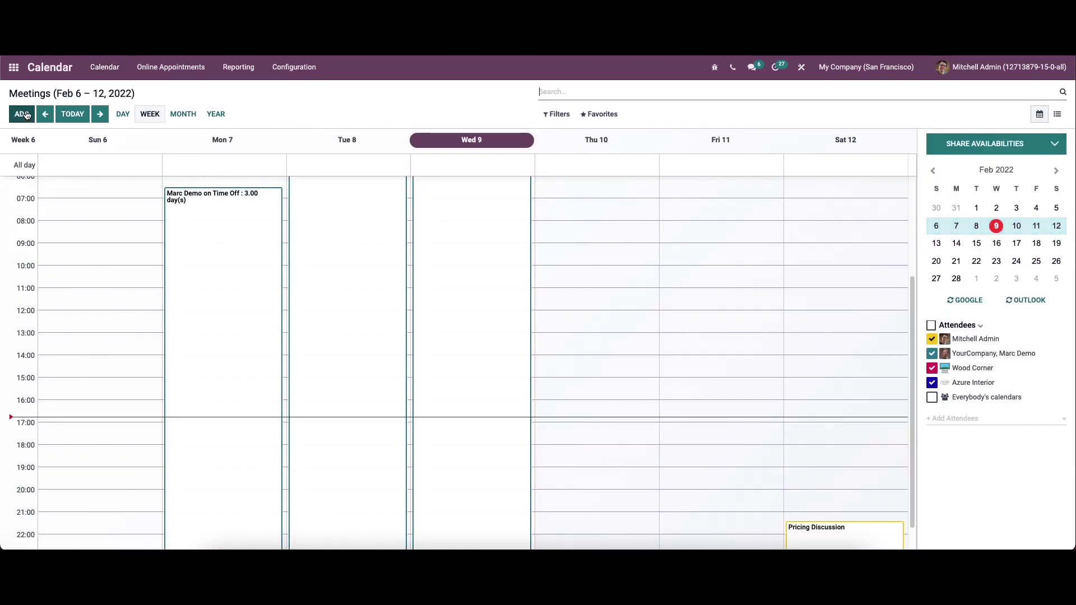
Step: Create a new meeting with the subject Business lunch
click(25, 114)
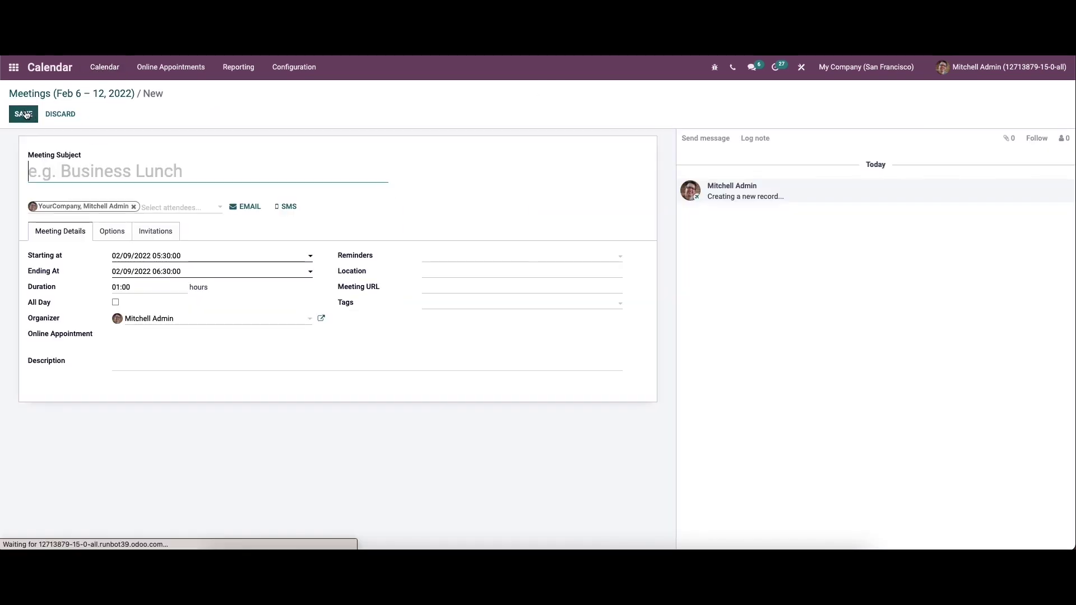
click(101, 179)
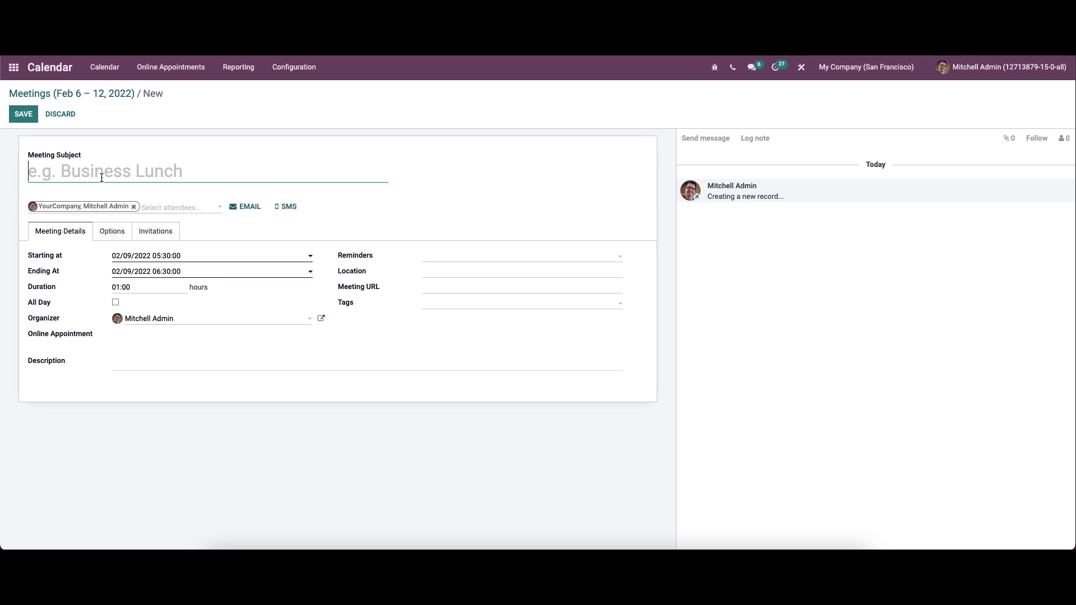
text(b)
key(BackSpace)
text(Busi)
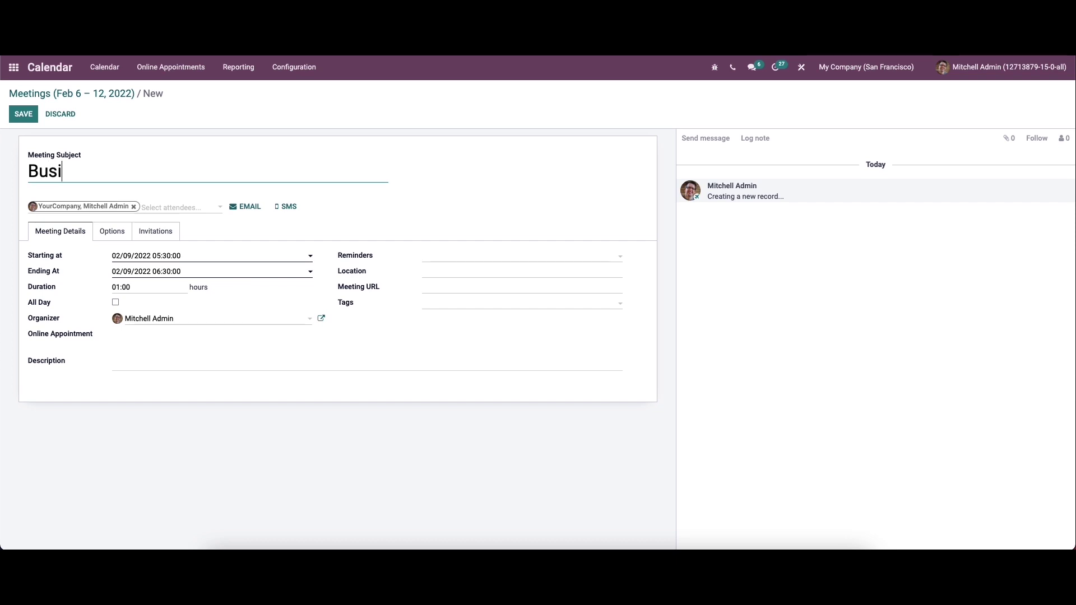
text(ness lunch)
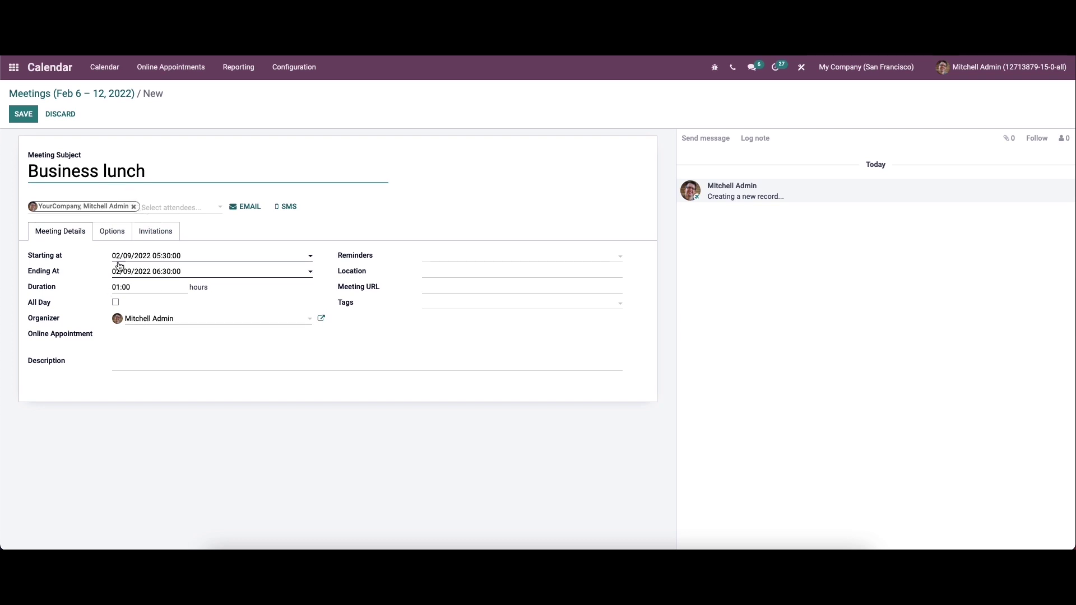
Step: Email the attendees using the Calendar: Event Update template, and open the SMS message composer and close it without sending
mouse_move(149, 209)
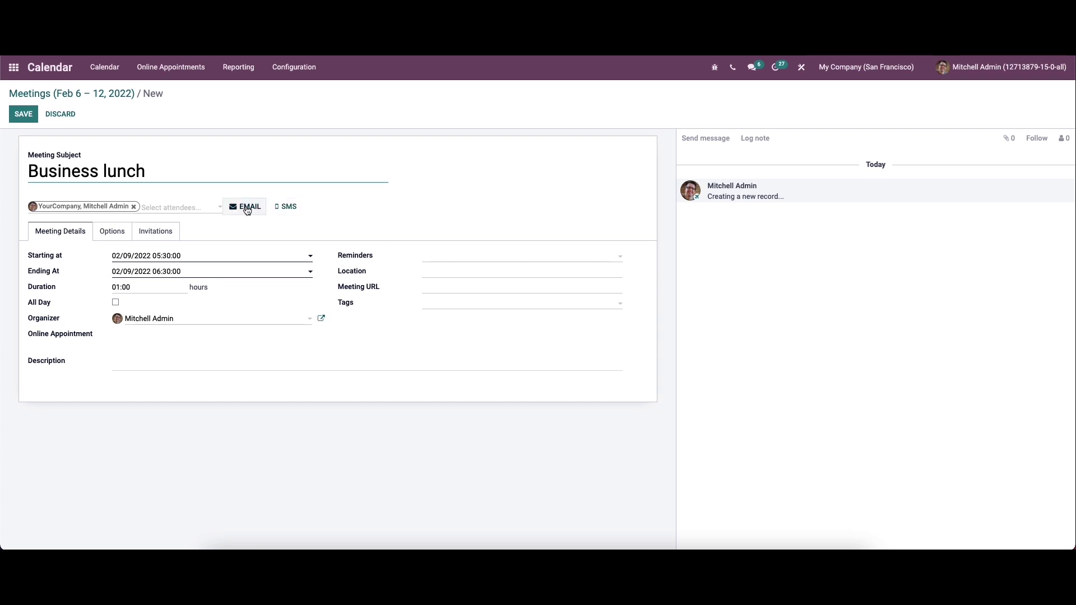
click(247, 210)
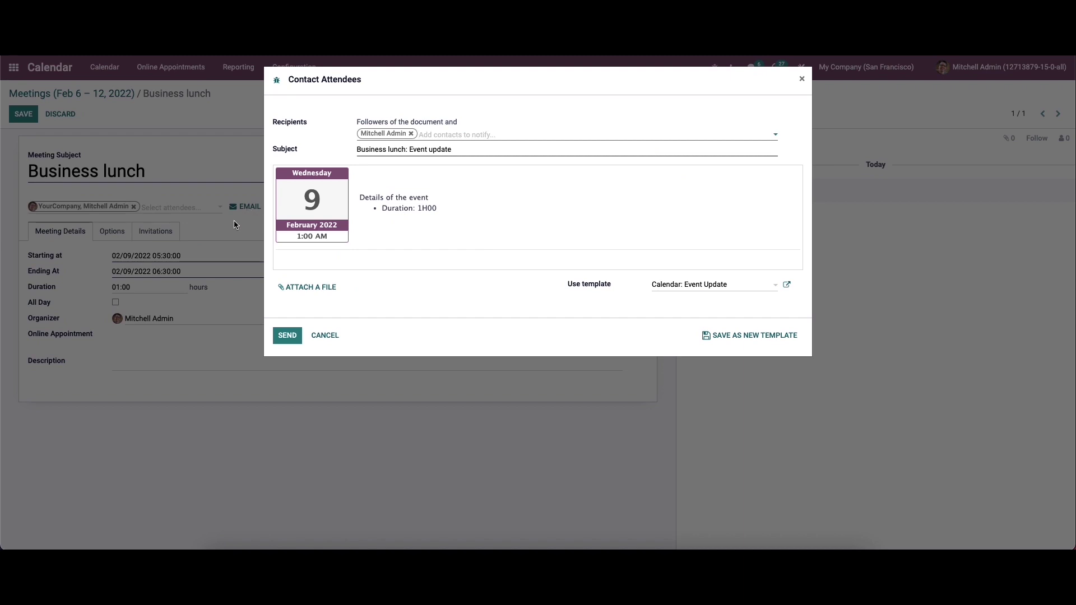
click(284, 332)
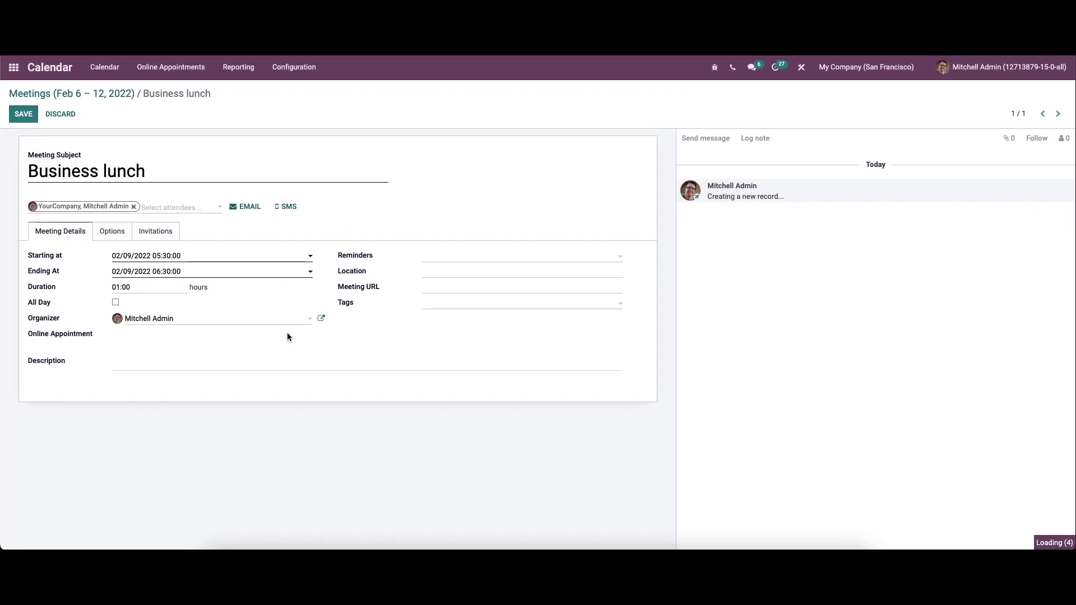
click(285, 206)
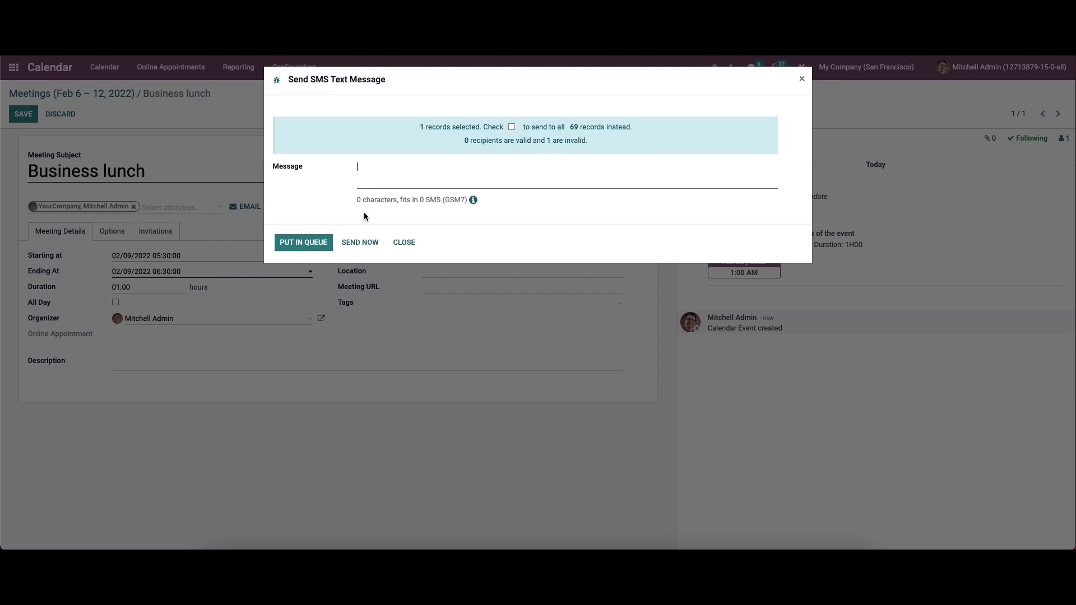
click(405, 244)
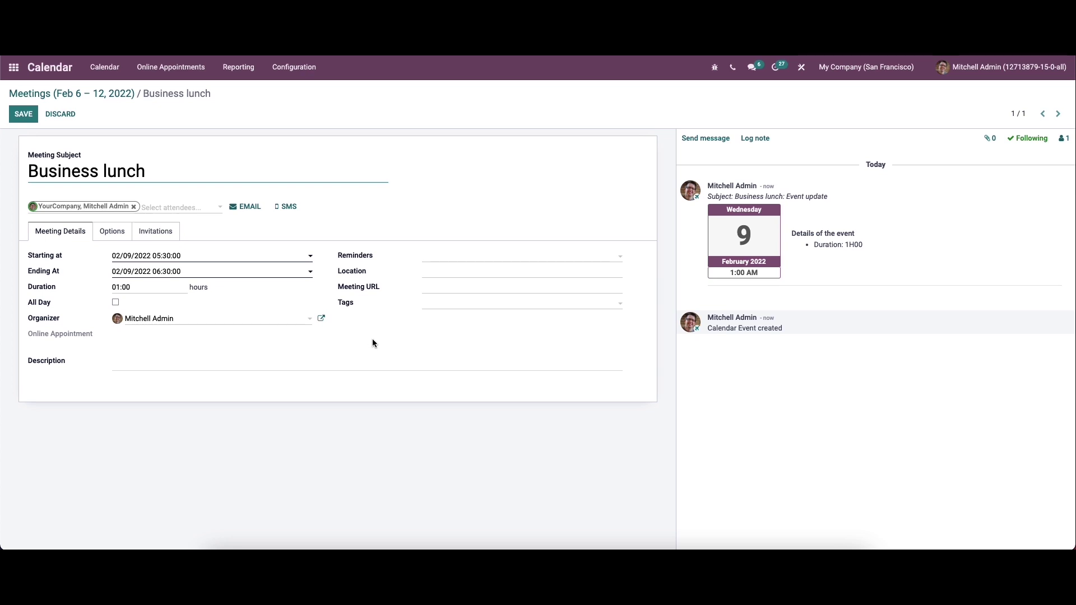
Step: Add the Notification - 15 Minutes reminder and the Open Discussion tag to the Business lunch meeting
click(429, 255)
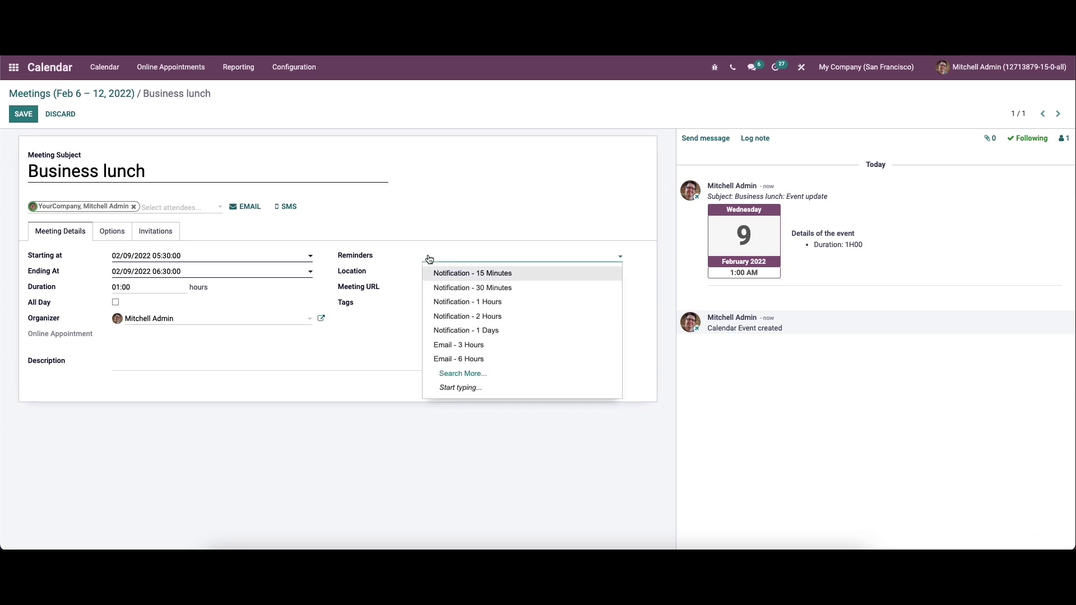
click(441, 276)
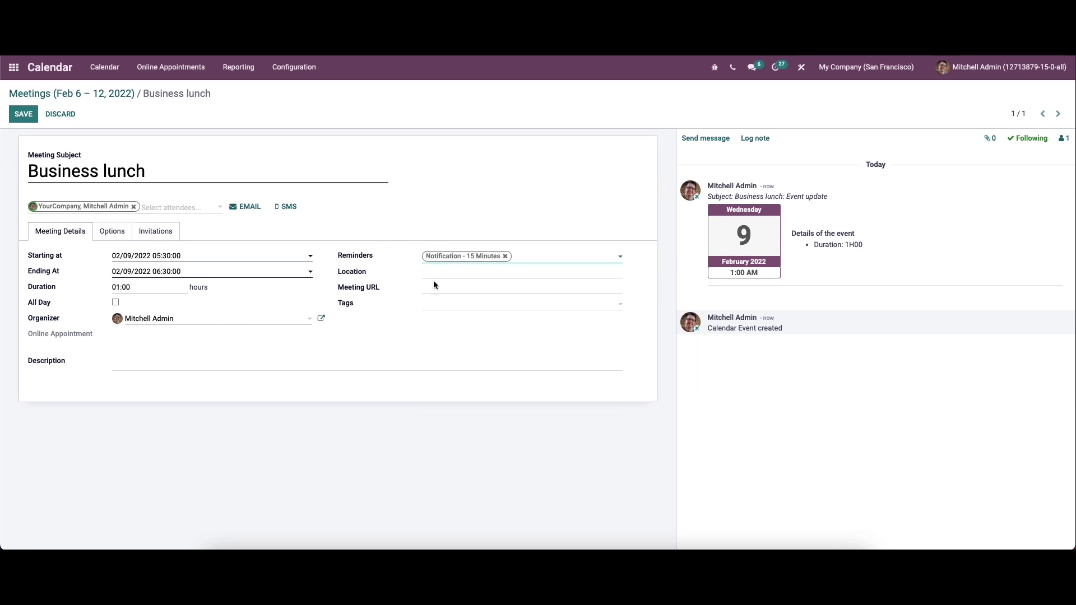
click(443, 307)
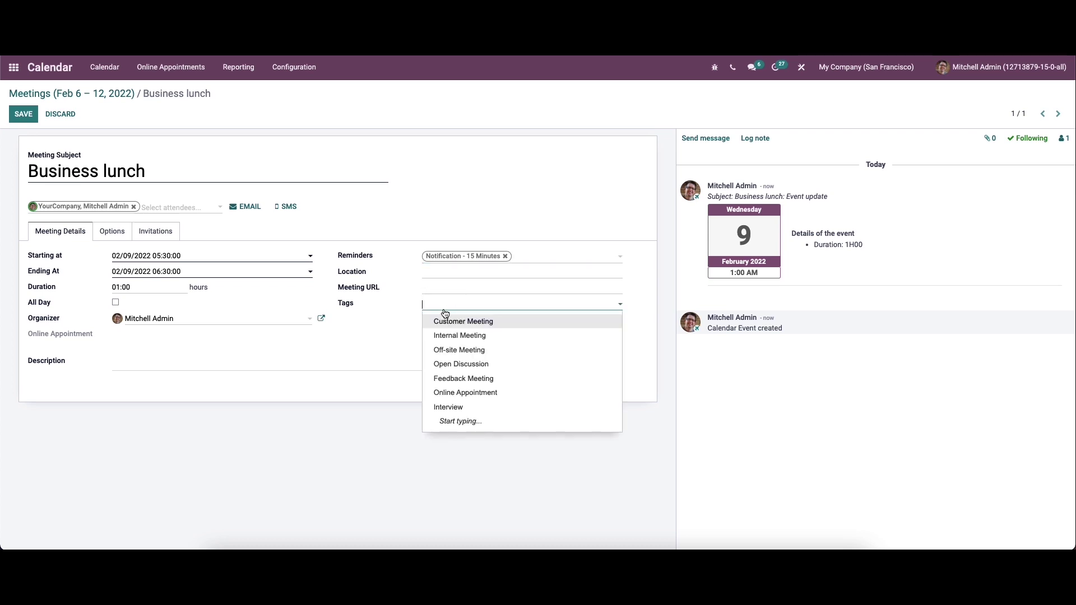
click(461, 365)
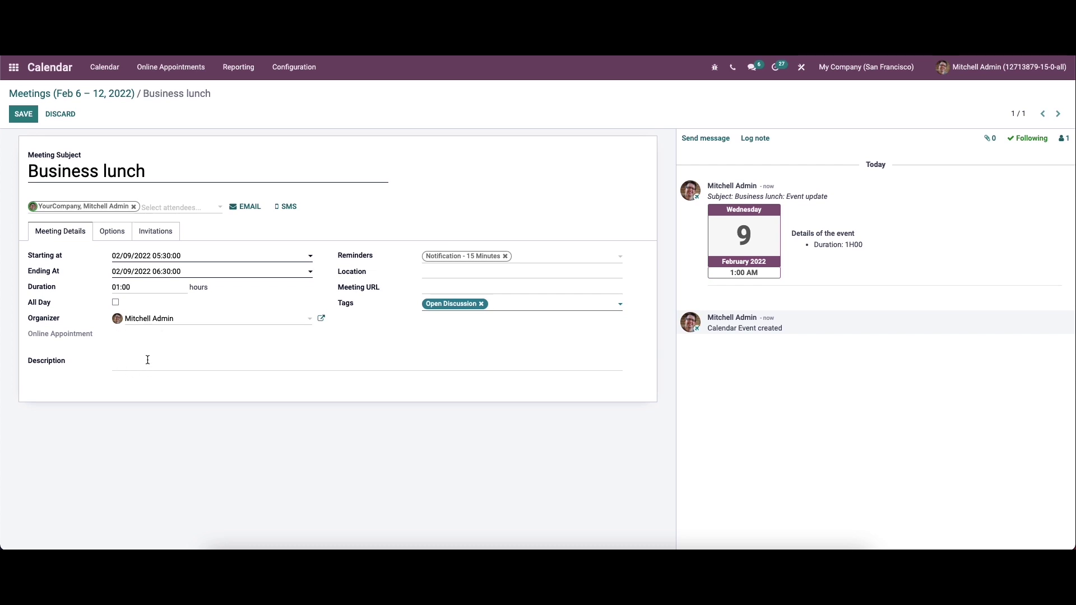
Step: Make the meeting recurrent every 1 week on Wednesday and Thursday
click(119, 235)
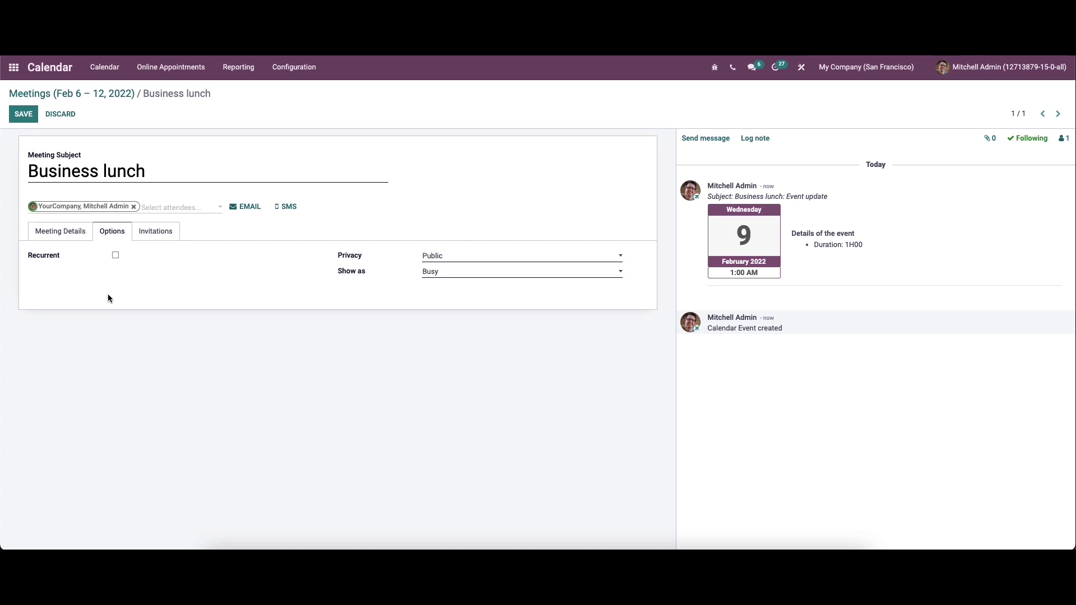
click(115, 255)
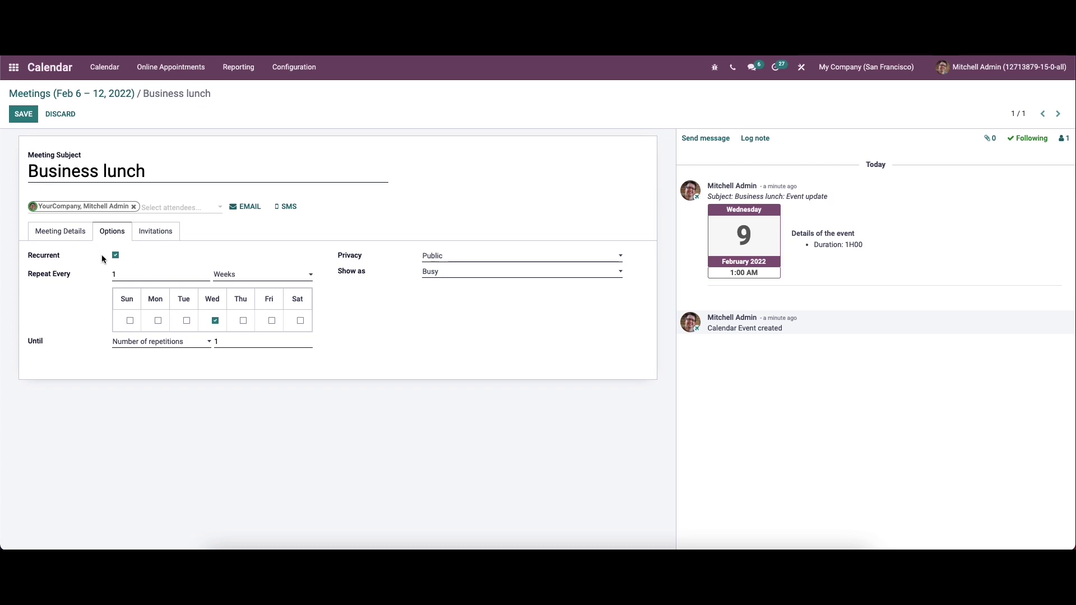
click(149, 274)
click(268, 276)
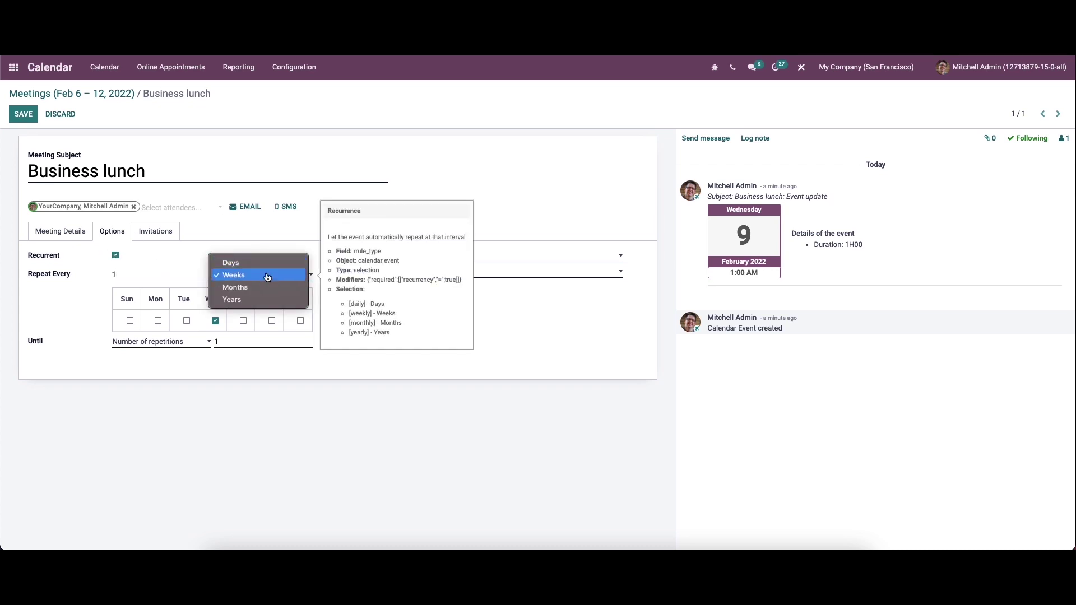
click(157, 281)
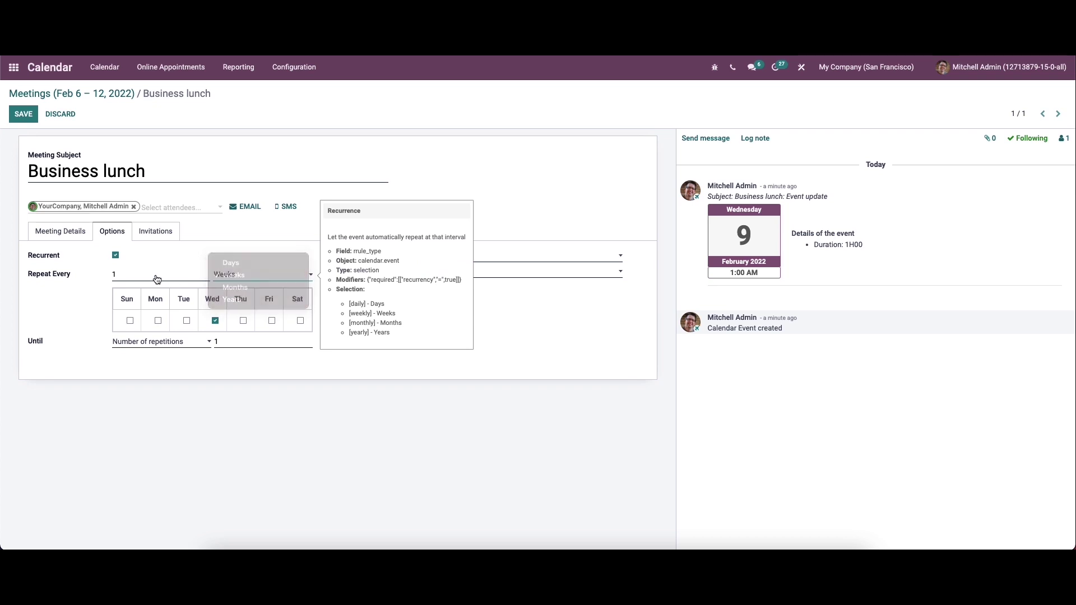
click(246, 321)
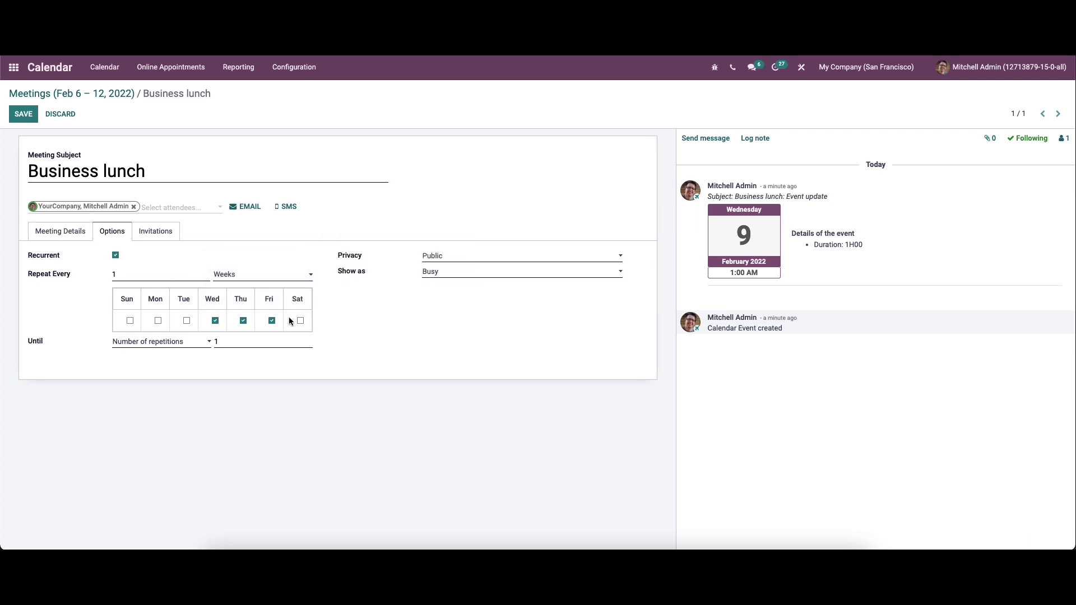
click(272, 320)
Step: Review the available choices for the recurrence's Until setting, the meeting's Privacy and its Show as status, keeping the current selections
click(149, 341)
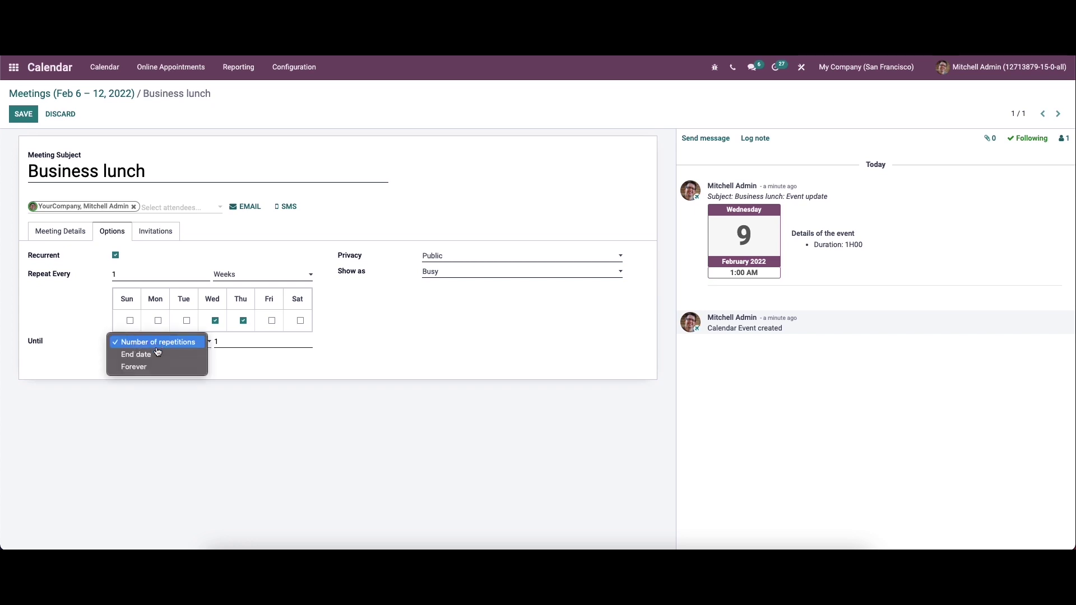
click(243, 350)
click(451, 262)
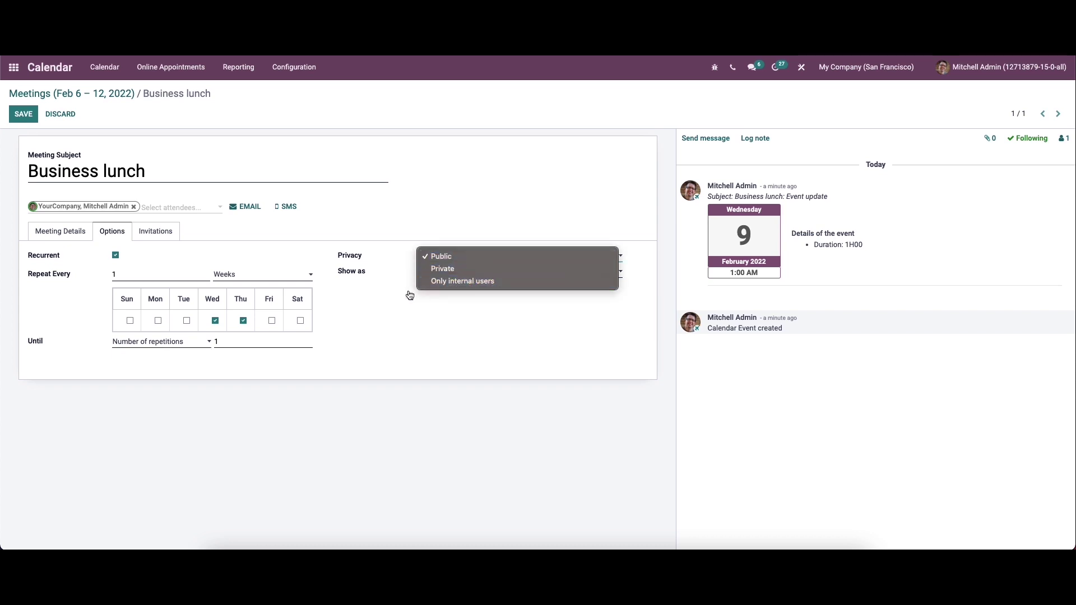
click(403, 291)
click(435, 274)
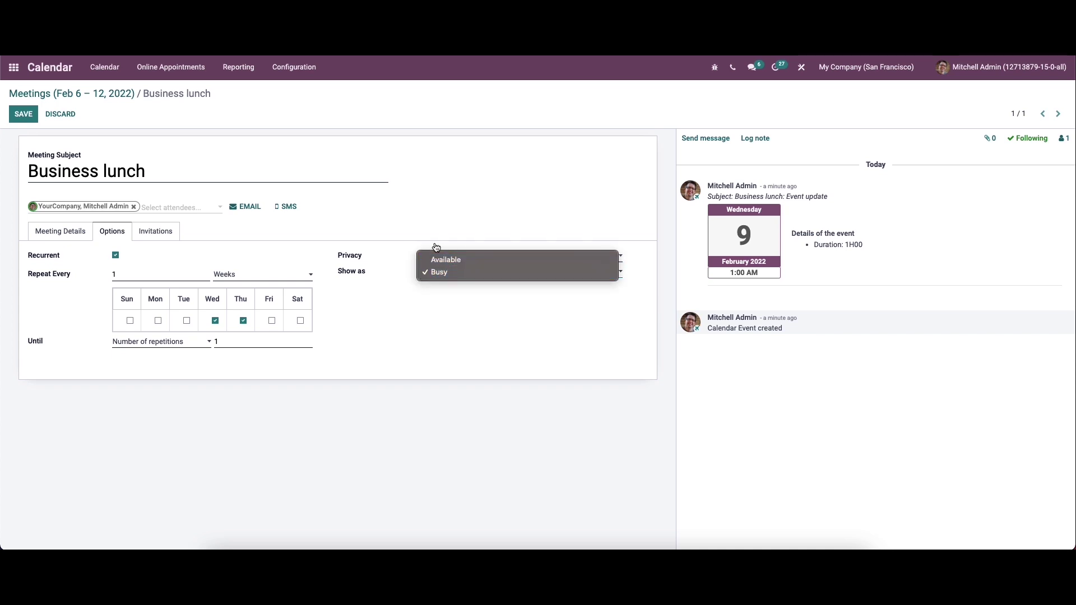
click(401, 291)
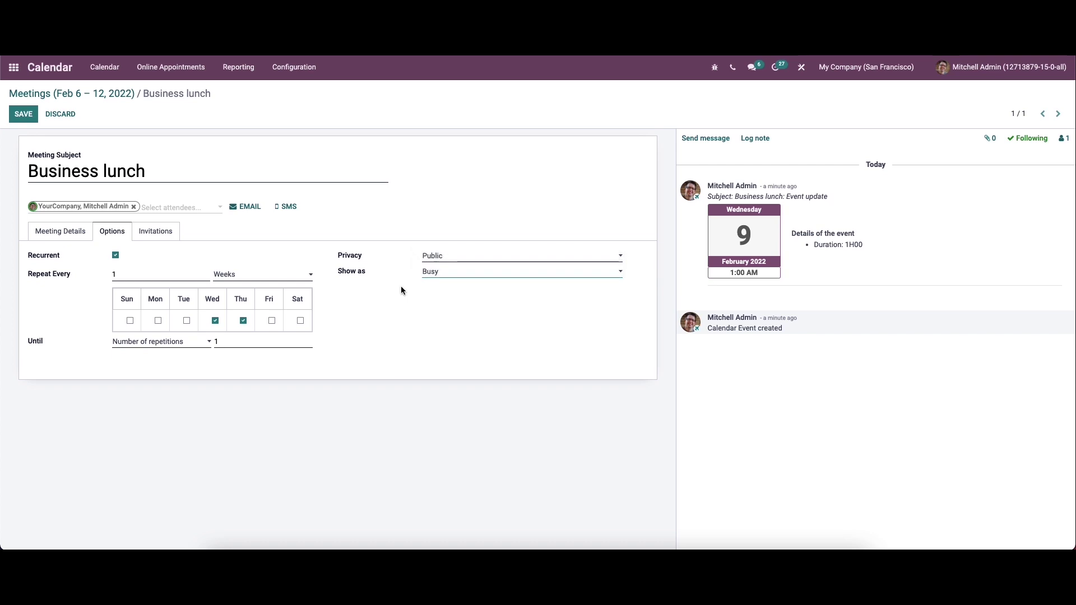
Step: View the meeting's invitations, save the meeting and return to the meetings calendar
click(153, 236)
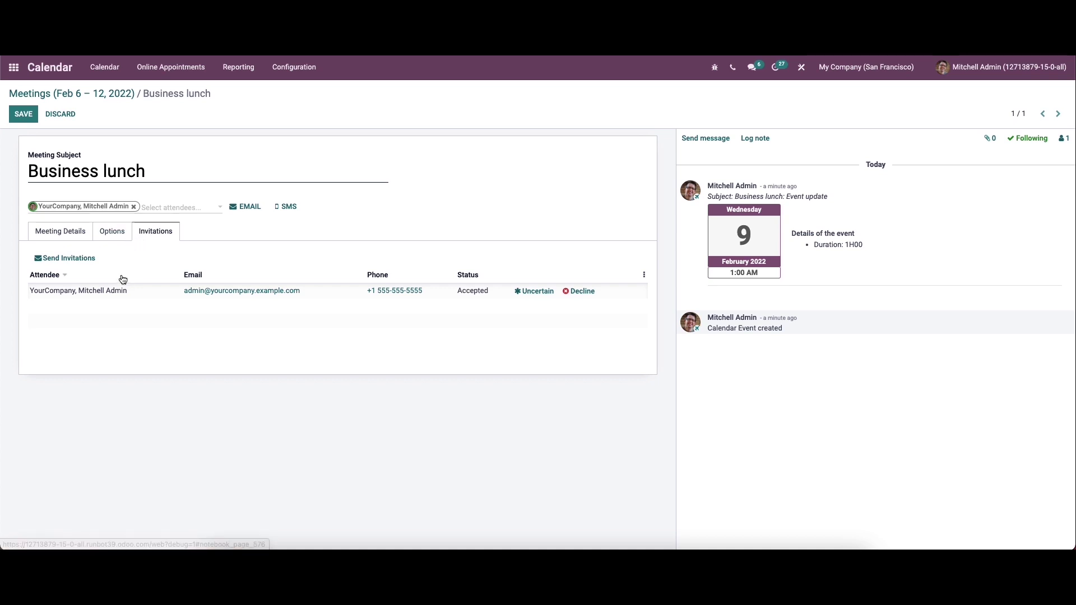
mouse_move(112, 319)
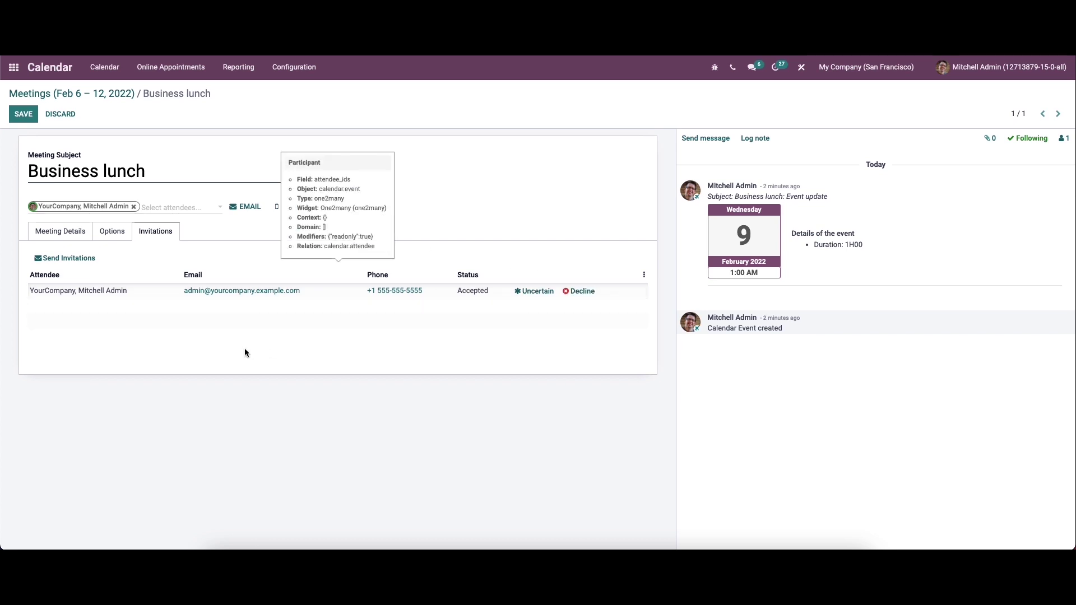
click(24, 114)
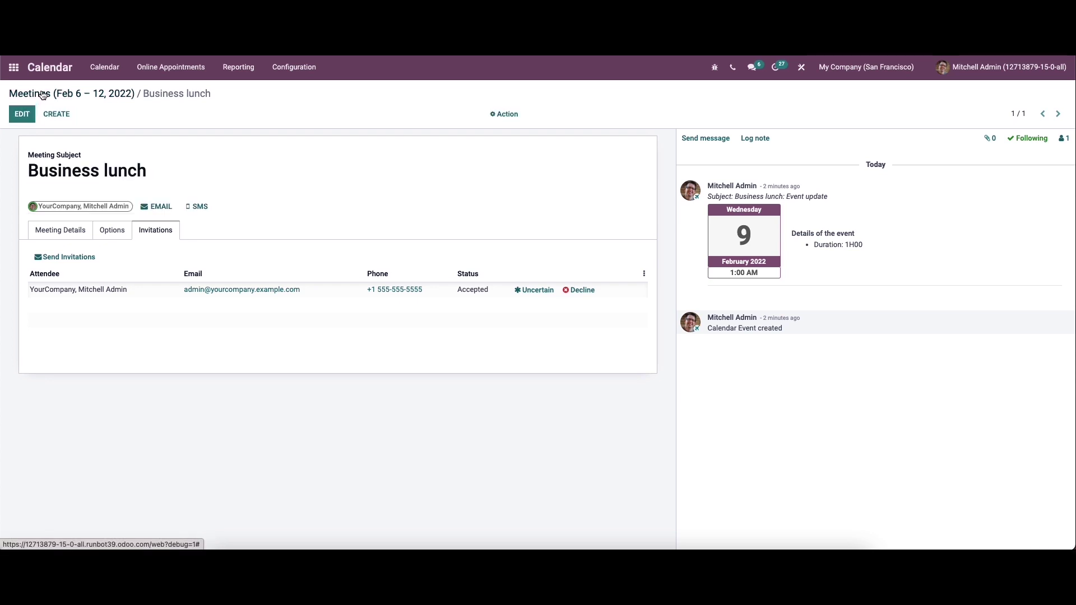
click(43, 95)
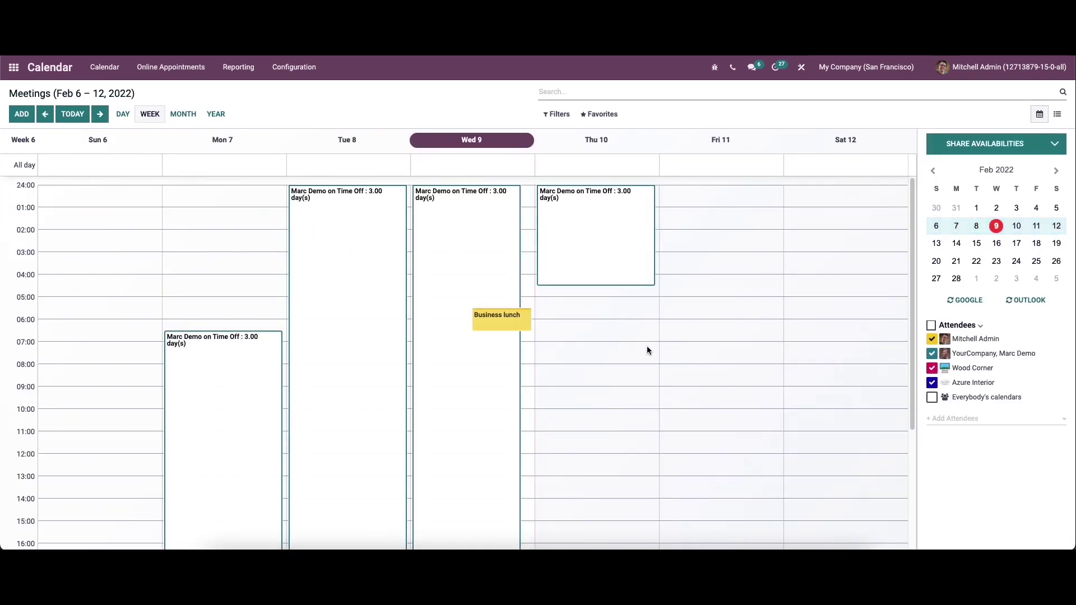
drag(492, 320, 454, 310)
Step: Create a new online appointment type named Demo appointment with Create Opportunities enabled
click(178, 71)
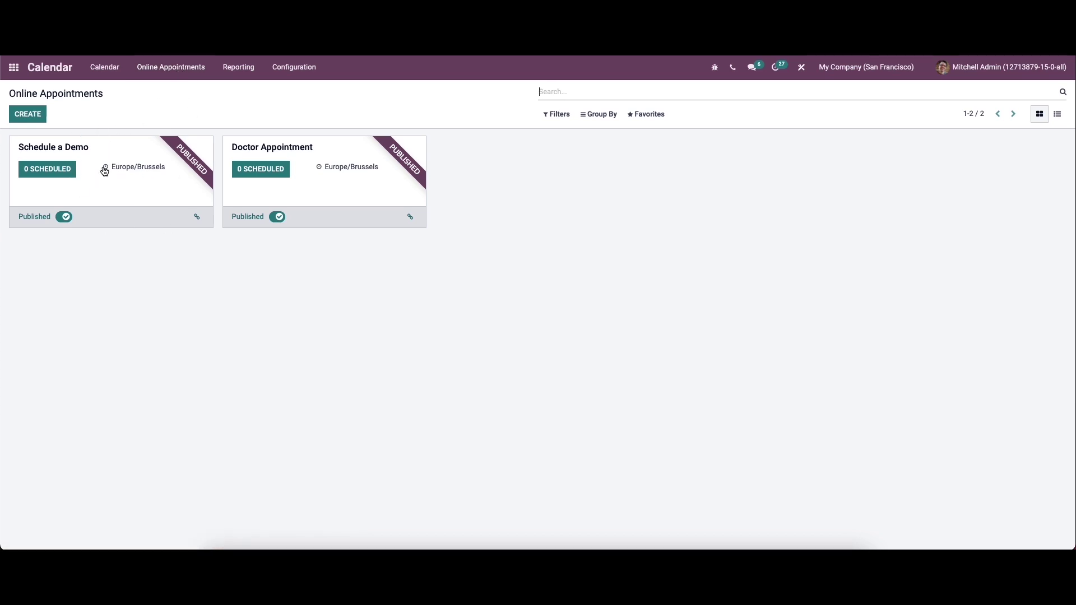
click(40, 116)
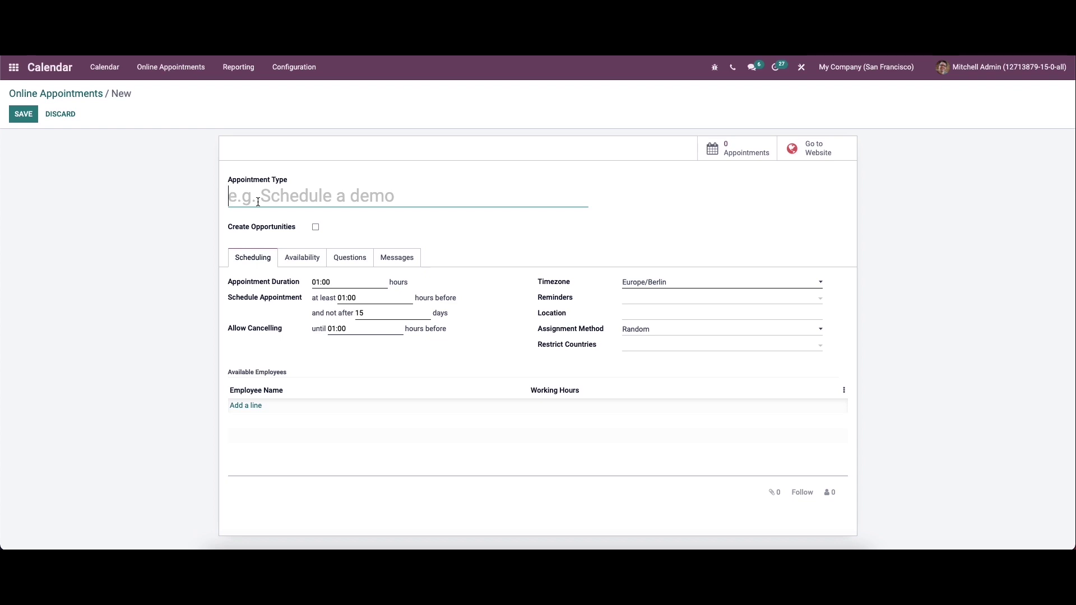
text(D)
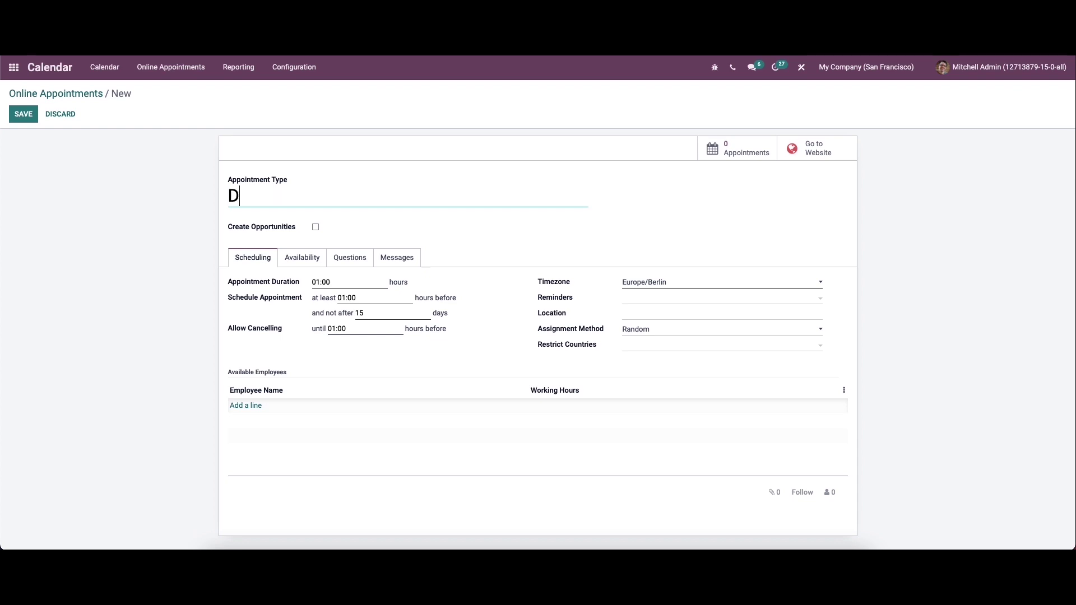
text(emo appointment)
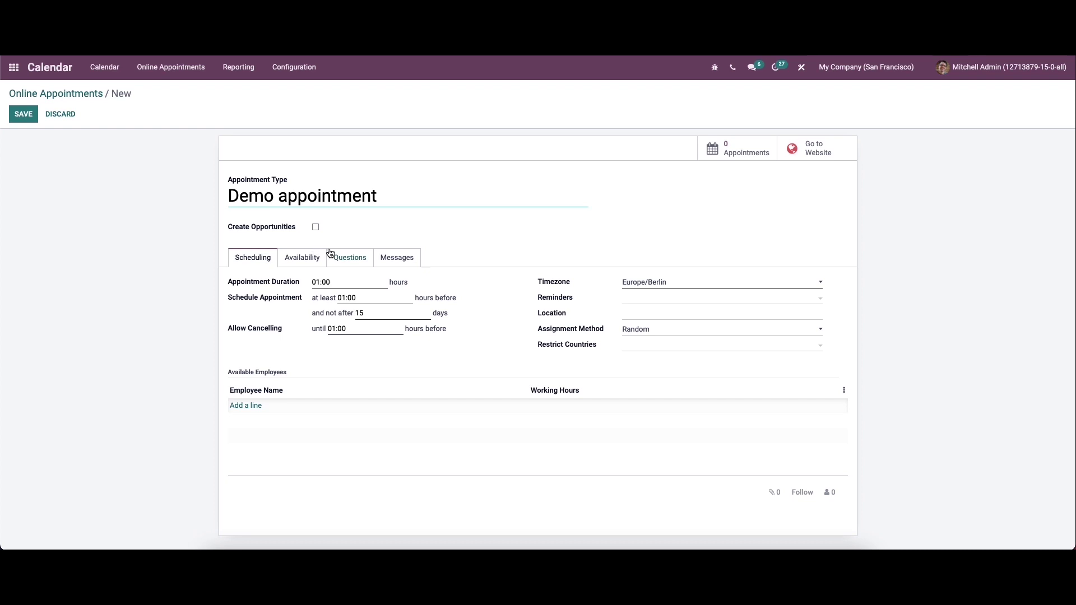
click(316, 227)
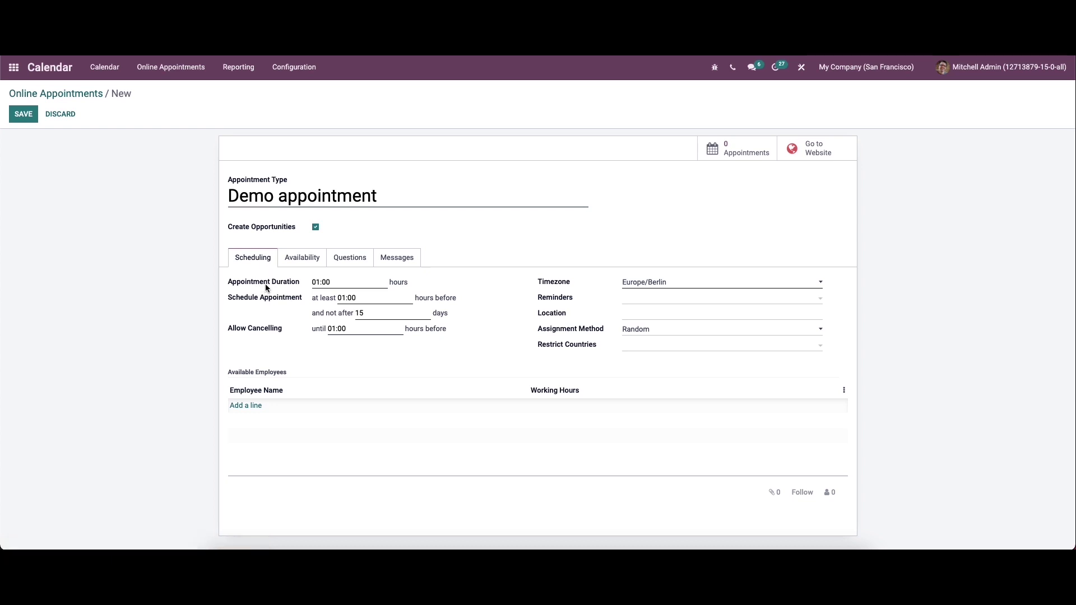
Step: Keep the appointment type's timezone at Europe/Berlin and add the Notification - 15 Minutes reminder
mouse_move(303, 288)
mouse_move(272, 300)
mouse_move(258, 336)
click(647, 286)
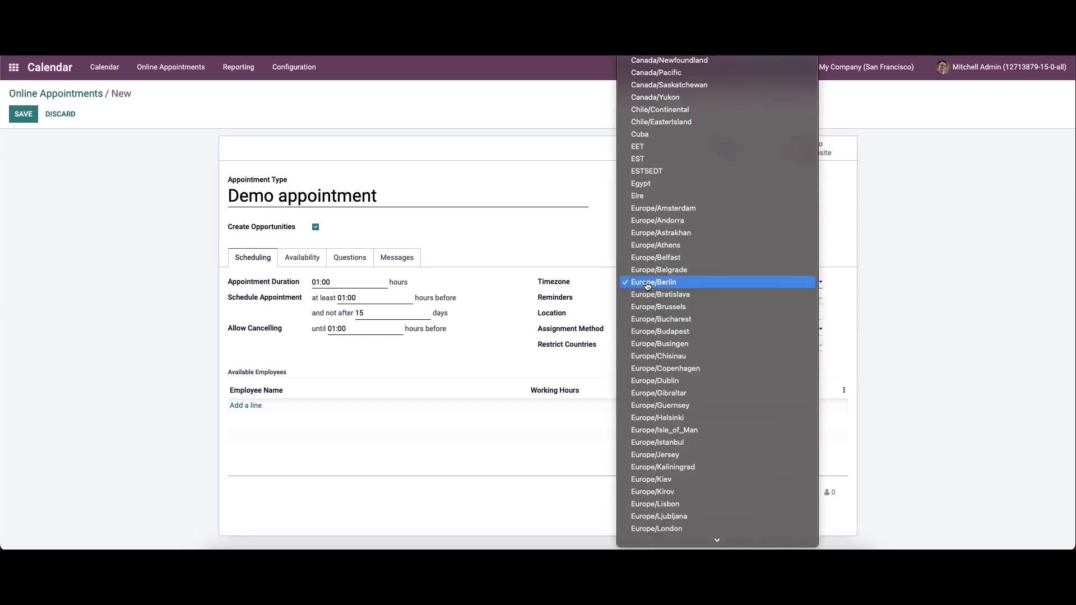
click(652, 286)
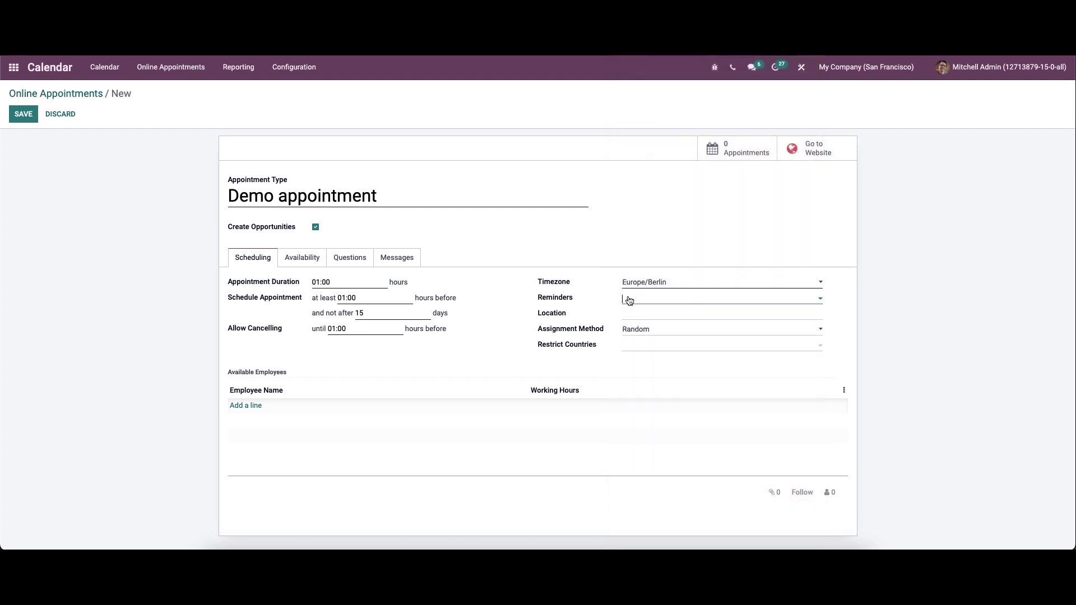
click(630, 300)
click(650, 325)
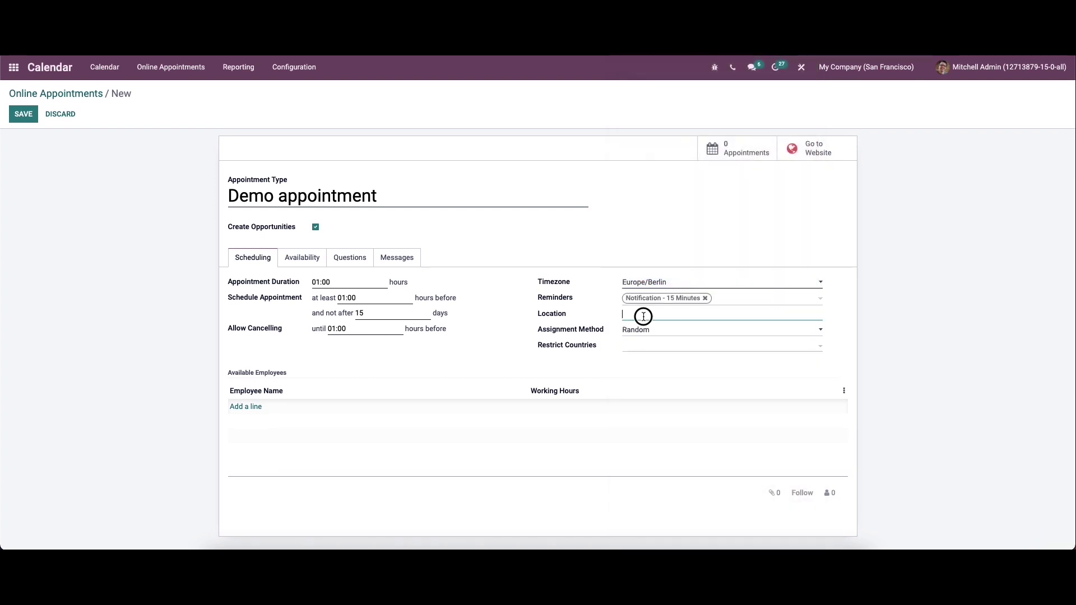
Step: Check the Location, Assignment Method and Restrict Countries settings, keeping the assignment method at Random
click(641, 314)
click(644, 331)
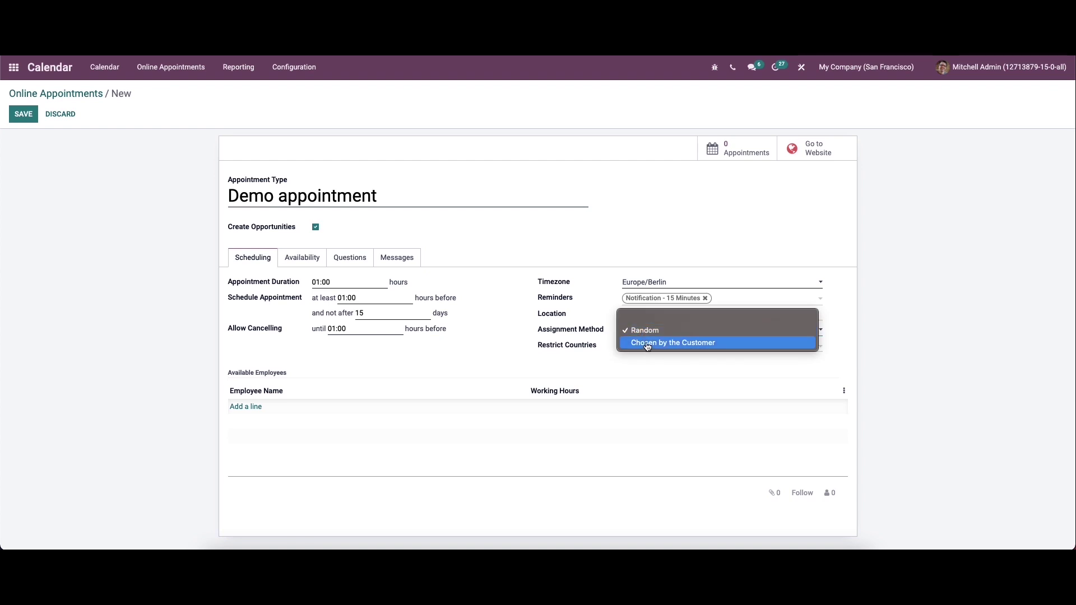
click(646, 332)
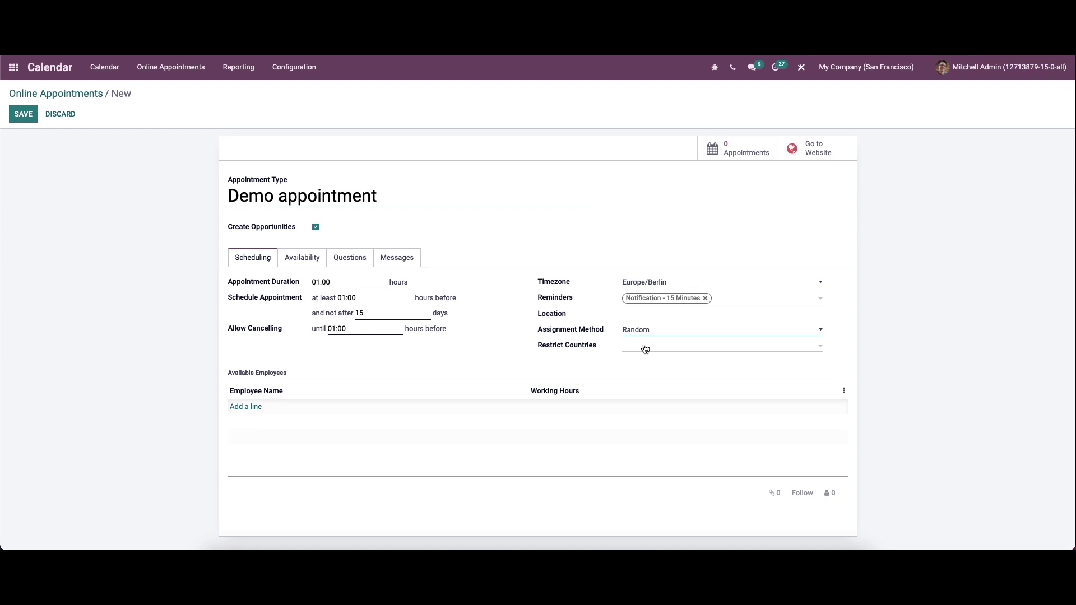
click(644, 346)
click(616, 351)
Step: Add two employees on the Standard 40 hours/week schedule to the appointment type's available employees
click(253, 404)
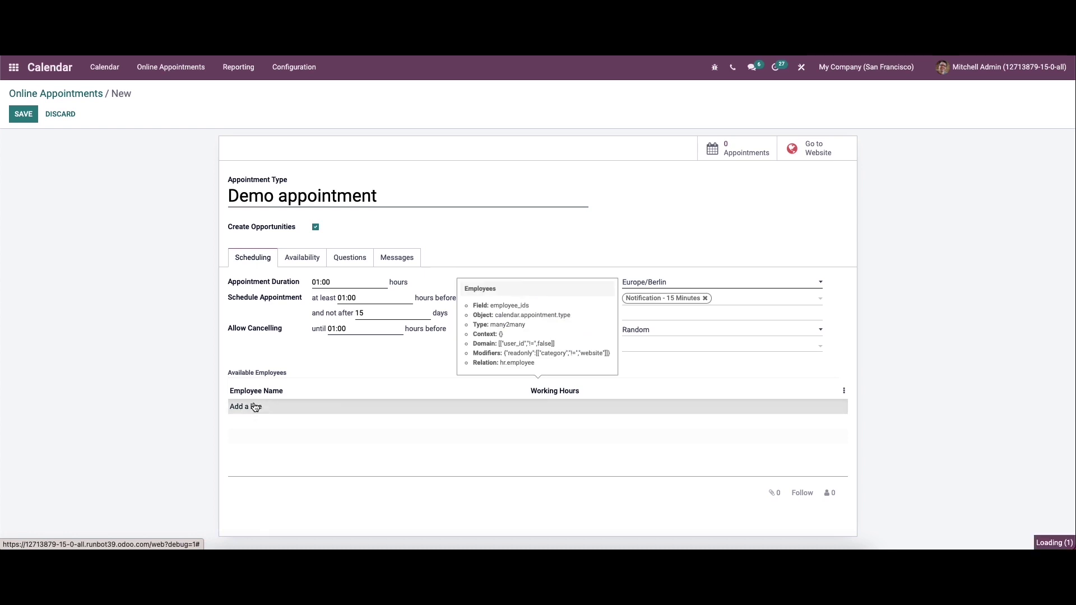
click(317, 178)
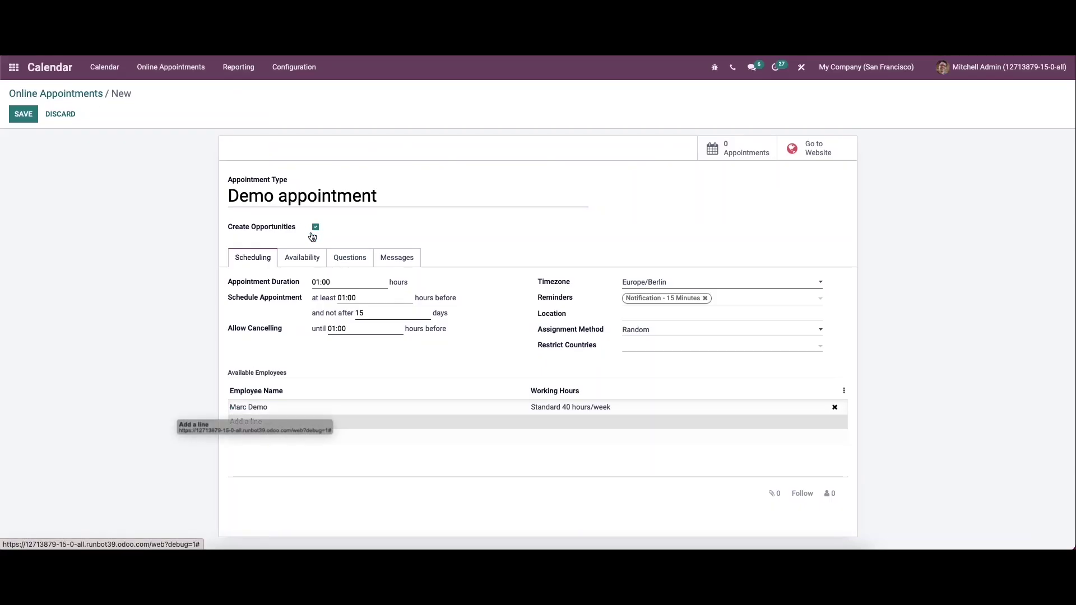
click(249, 421)
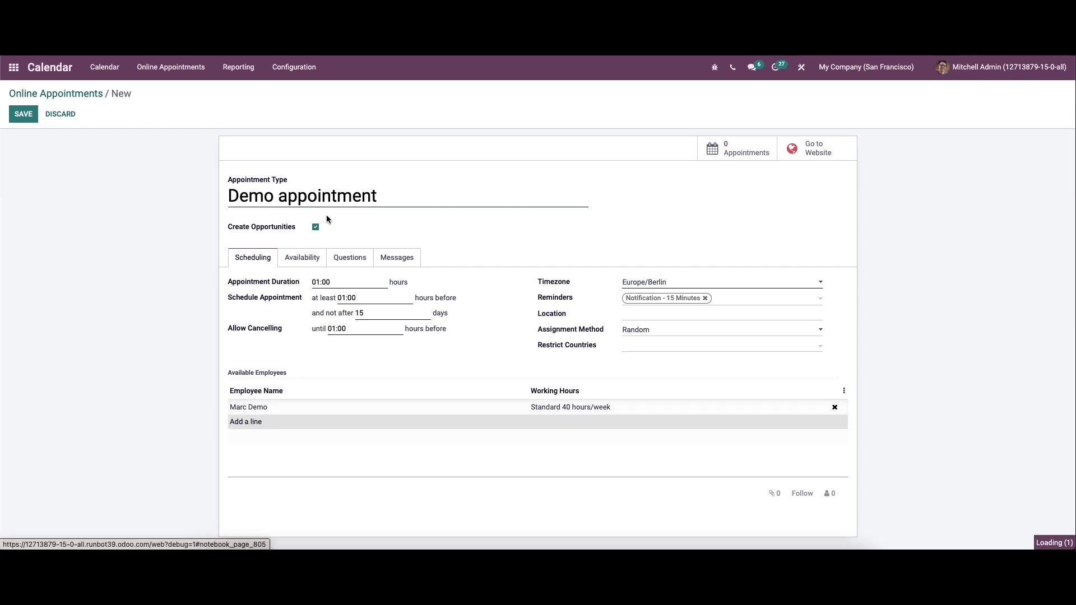
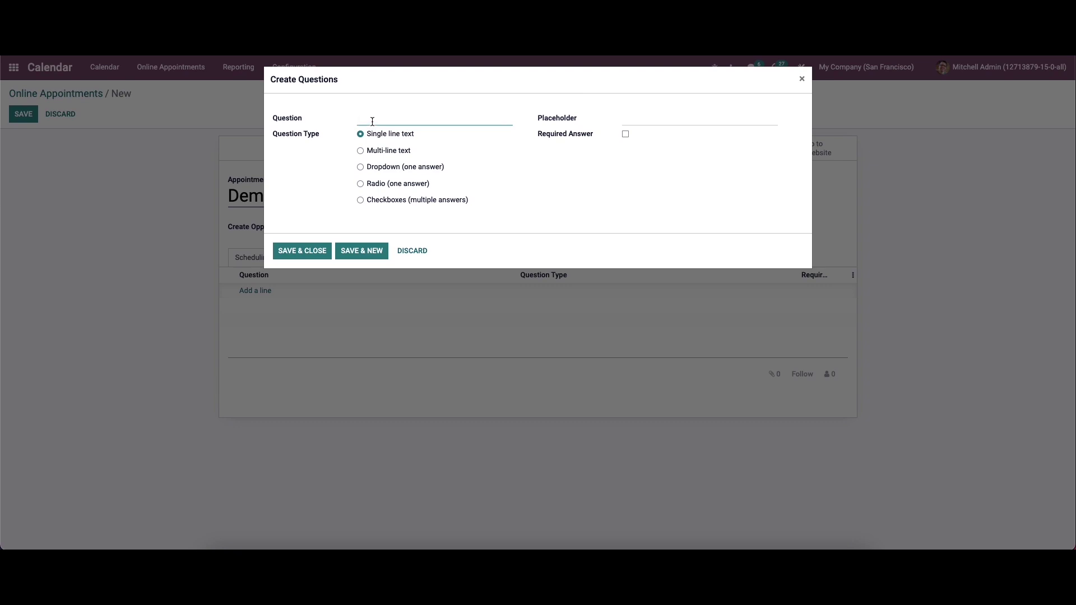
Step: Add the required single line text question "What will be the number of attentees ?" to the appointment type
text(What will be the number of attentees)
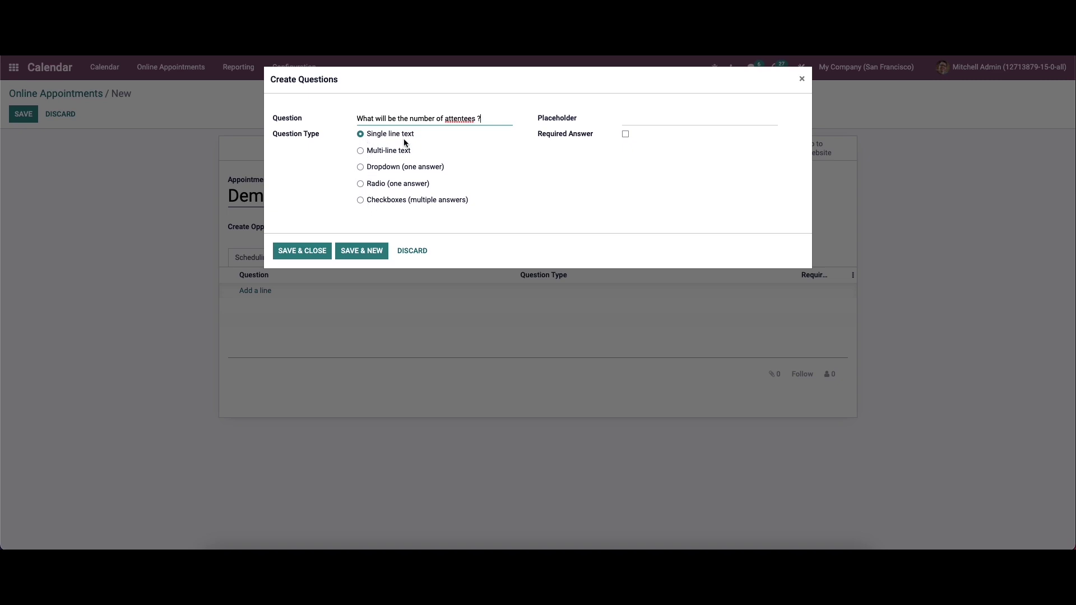
click(667, 122)
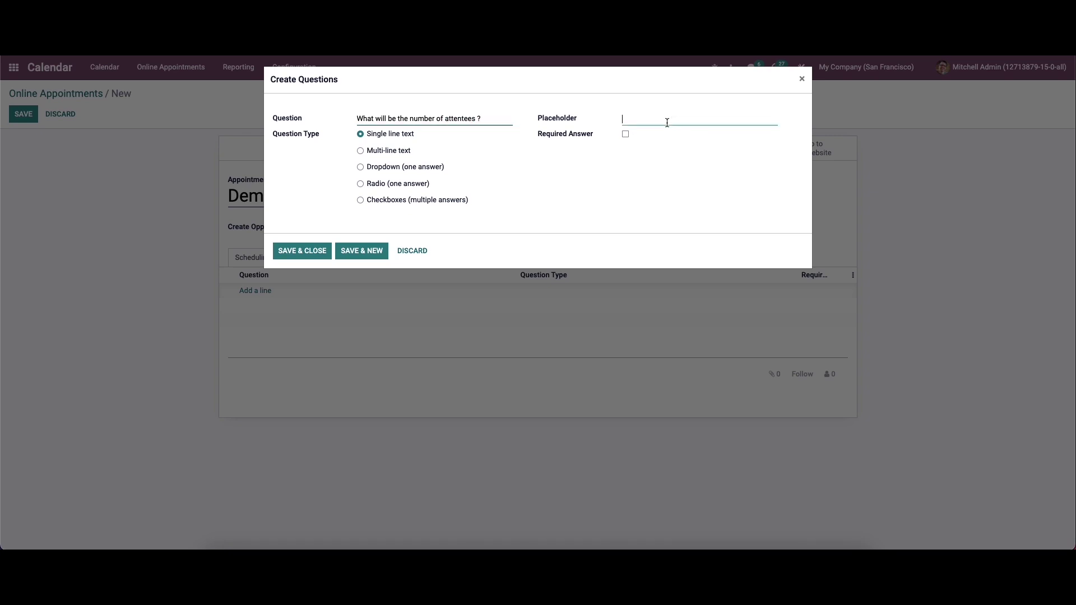
click(625, 135)
click(307, 251)
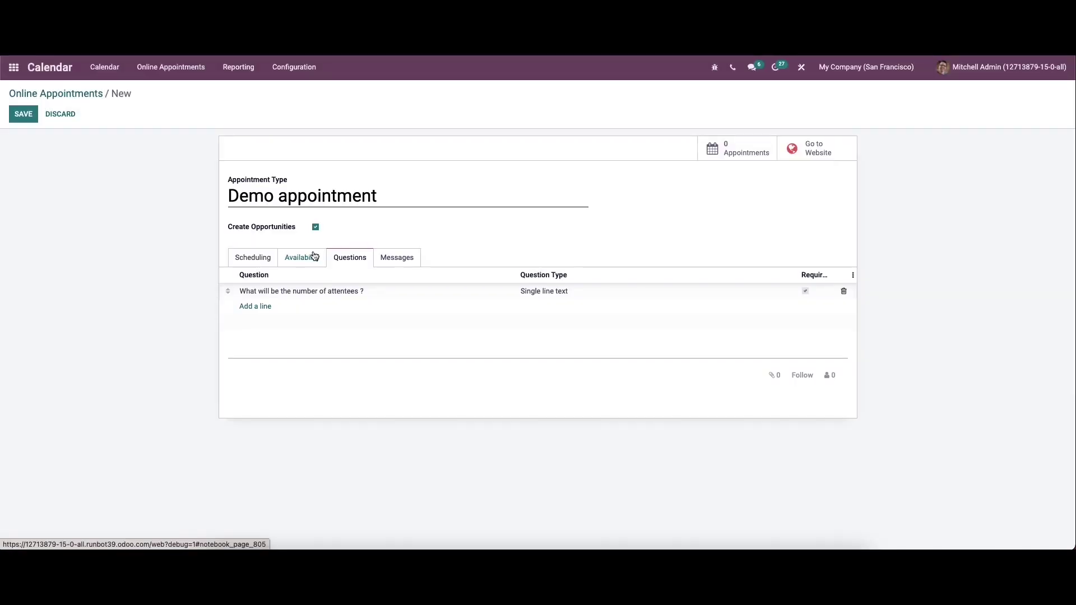
Step: Enter "Get a customized demo and an analysis of your needs" as the appointment introduction message
click(393, 259)
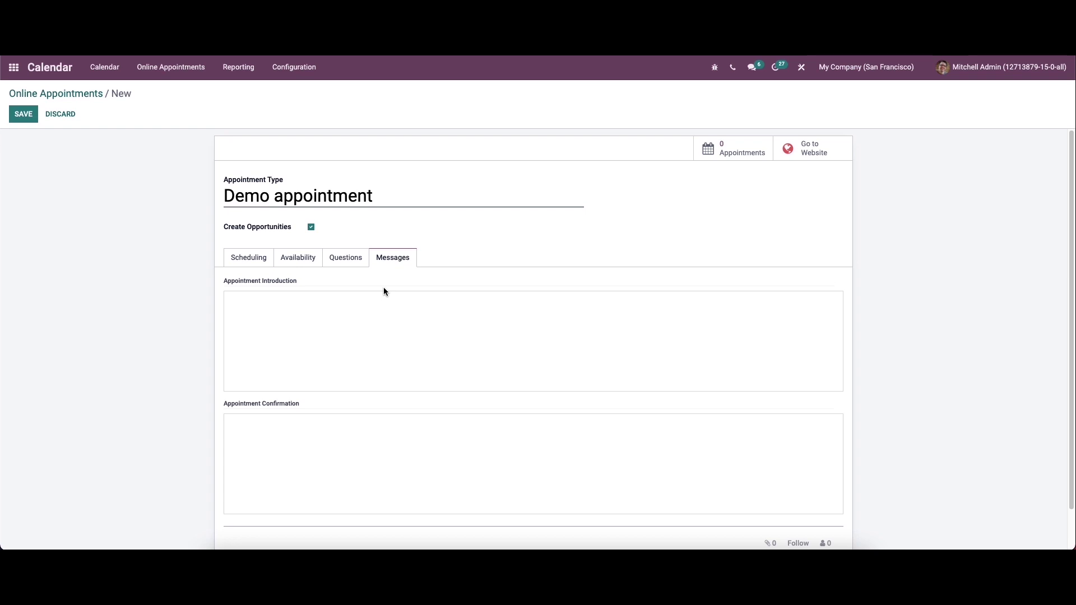
scroll(326, 306, down, 1)
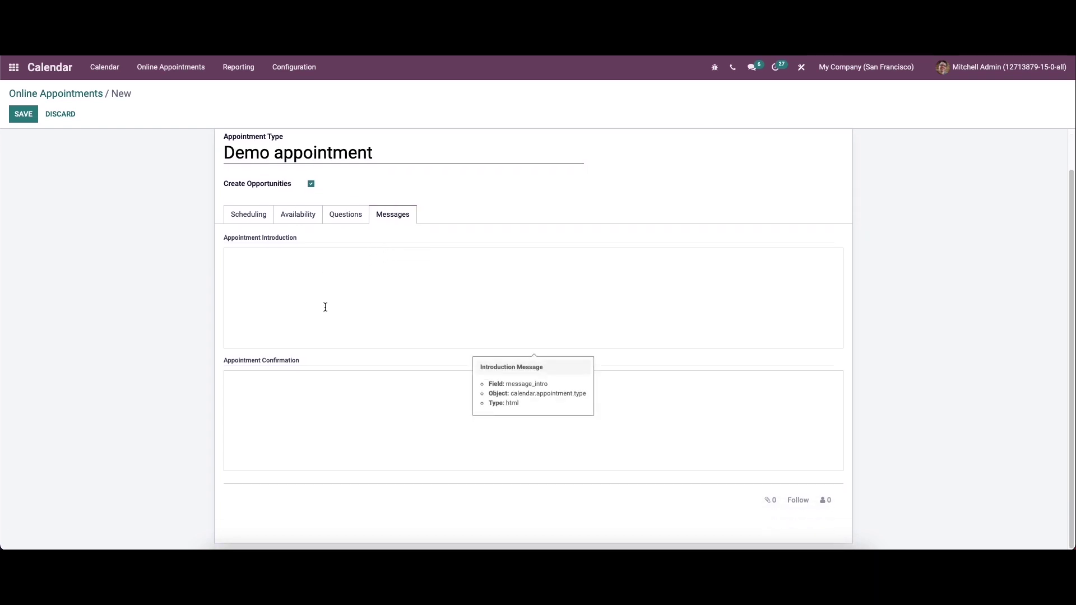
click(249, 257)
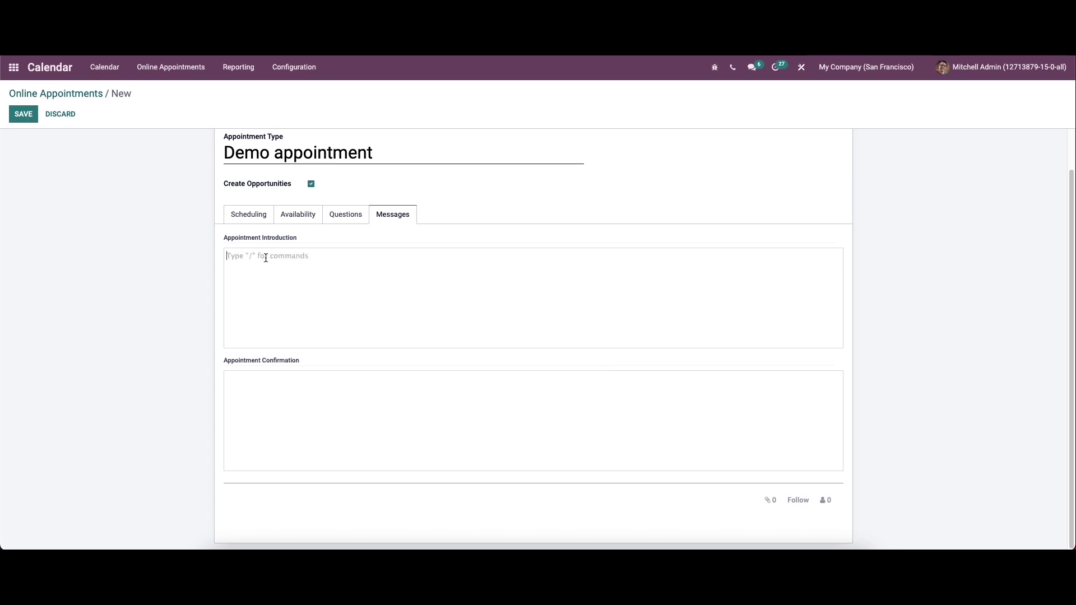
text(Get a customis)
key(BackSpace)
text(zed demo and an analysis p)
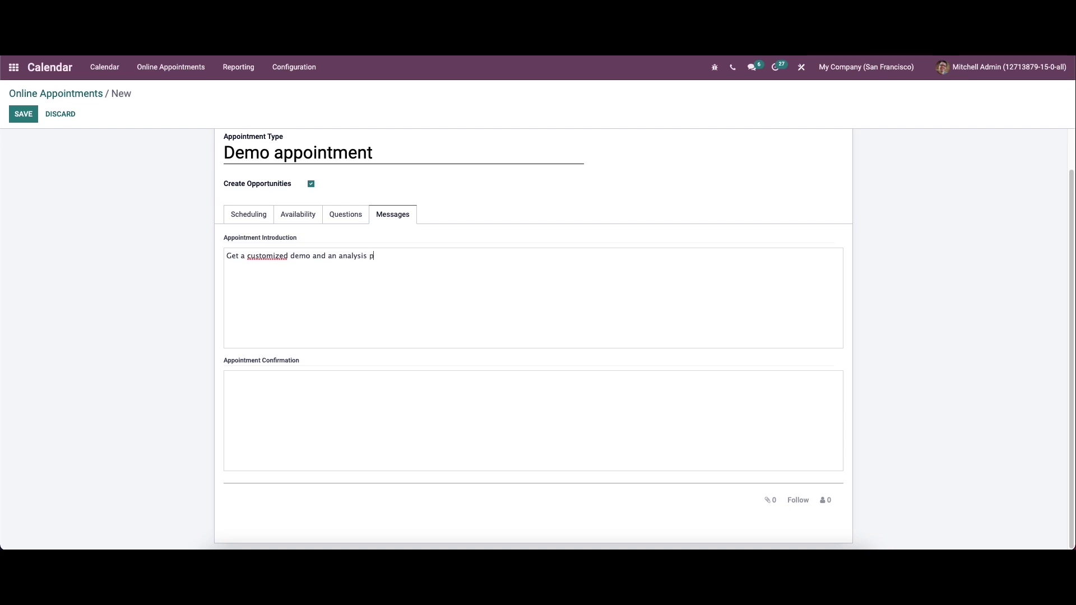
key(BackSpace)
text(of yi)
key(BackSpace)
text(our needs)
Step: Enter "We thank you for your interest in our product.Please make sure to reach before your appointment" as the confirmation message and save the appointment type
click(258, 383)
text(We thank yiu)
key(BackSpace)
key(BackSpace)
text(ou for your interst)
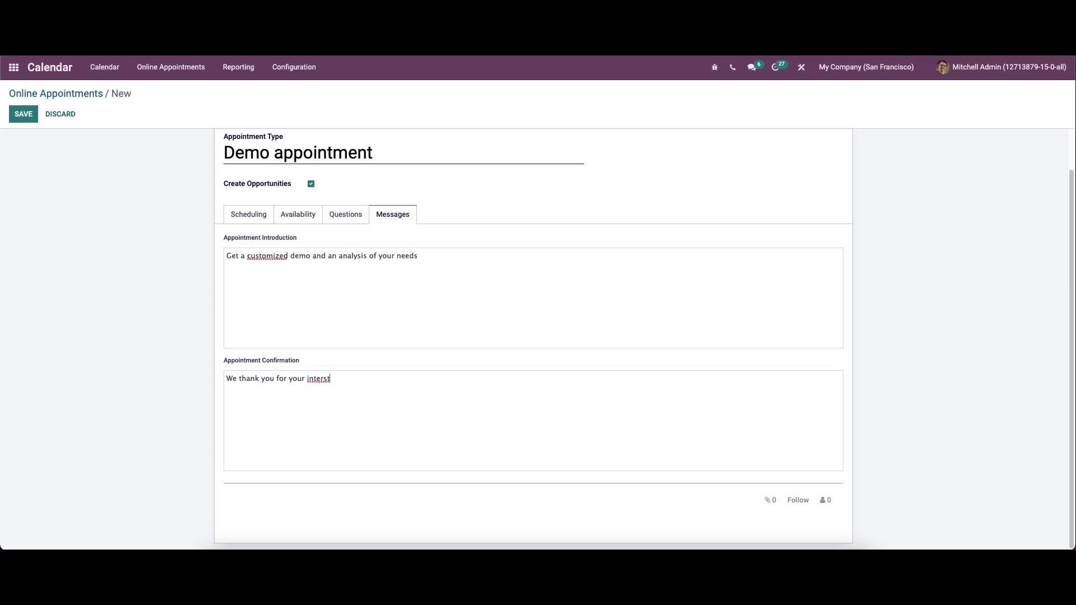
click(325, 380)
text(e)
click(346, 385)
text(in out)
key(BackSpace)
text(r product.Pl)
text(ease make sure to reach)
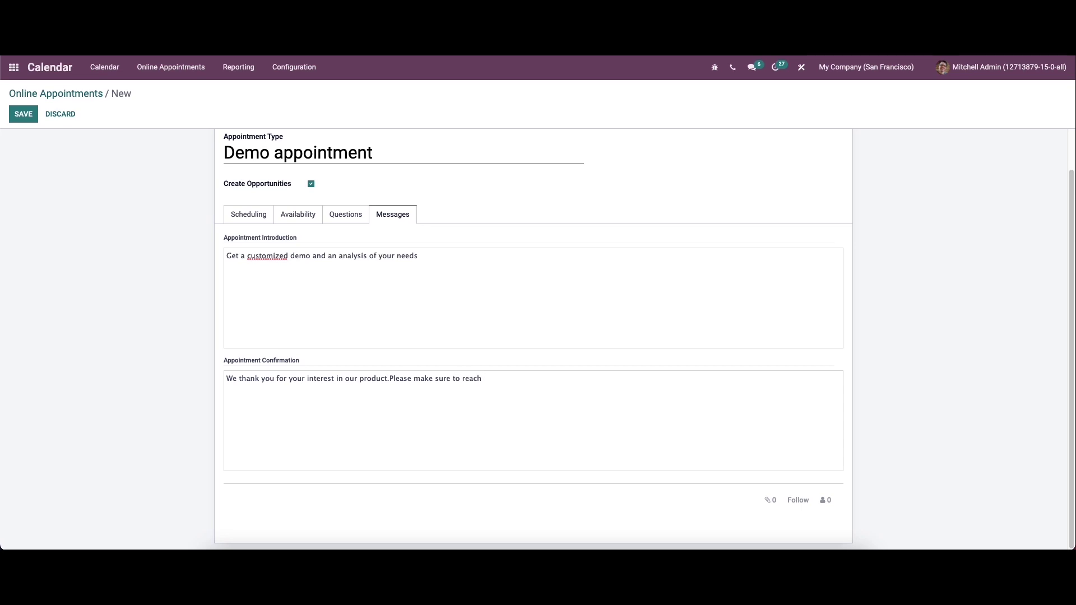
text(before your appointment)
scroll(352, 391, up, 2)
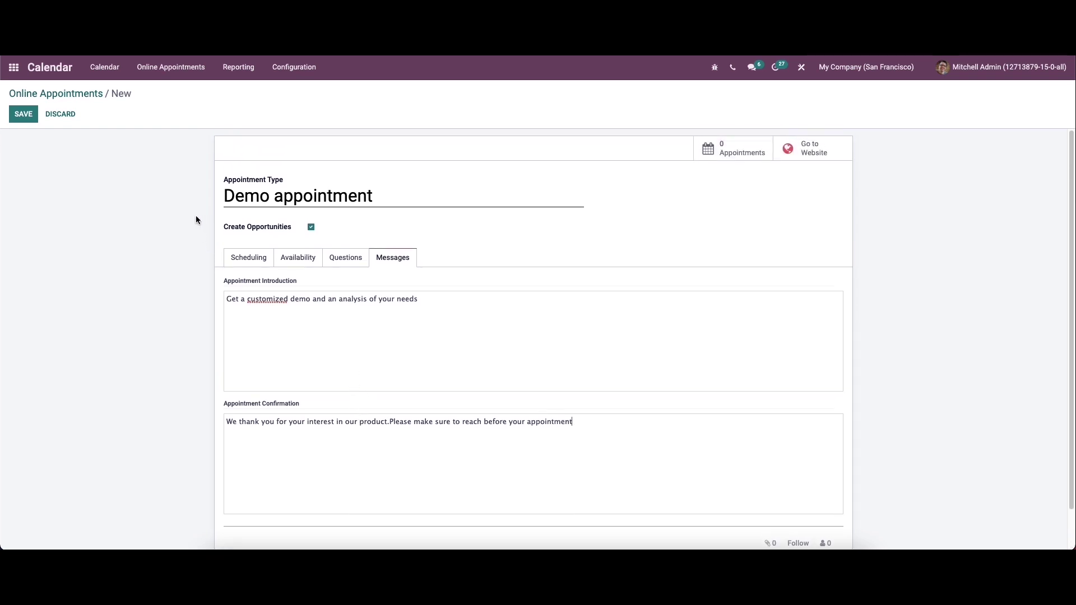
click(27, 116)
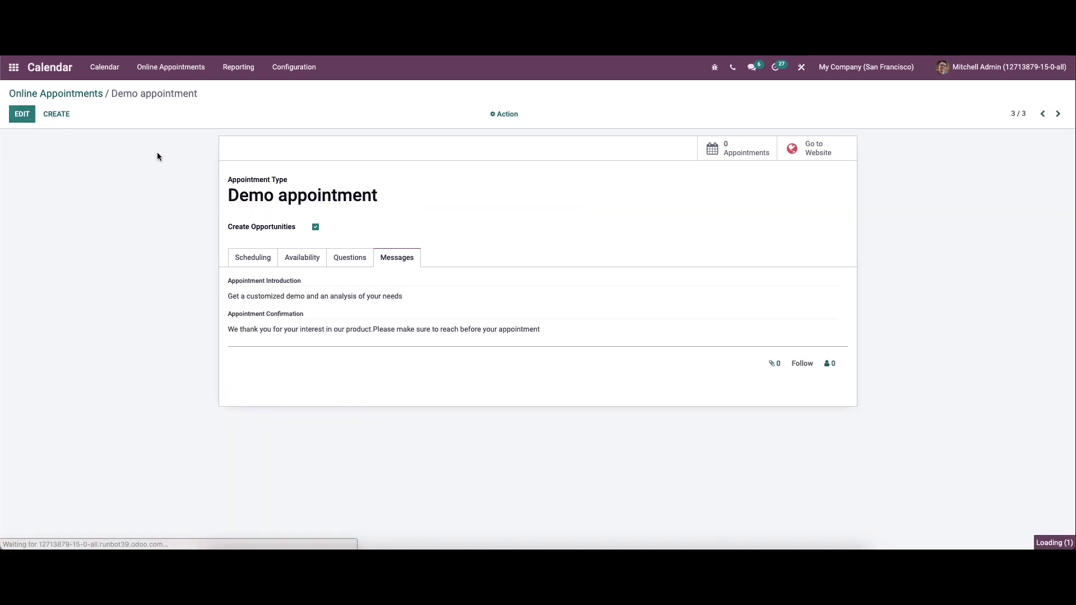
Step: Publish the Demo appointment's website page and return to the Online Appointments overview
click(814, 147)
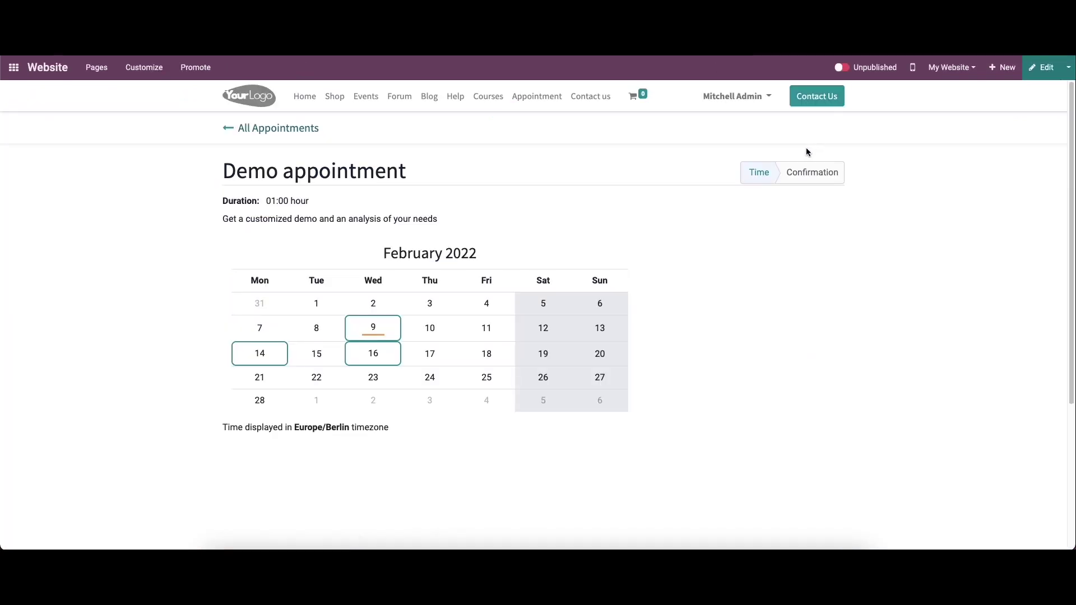
click(842, 68)
click(507, 88)
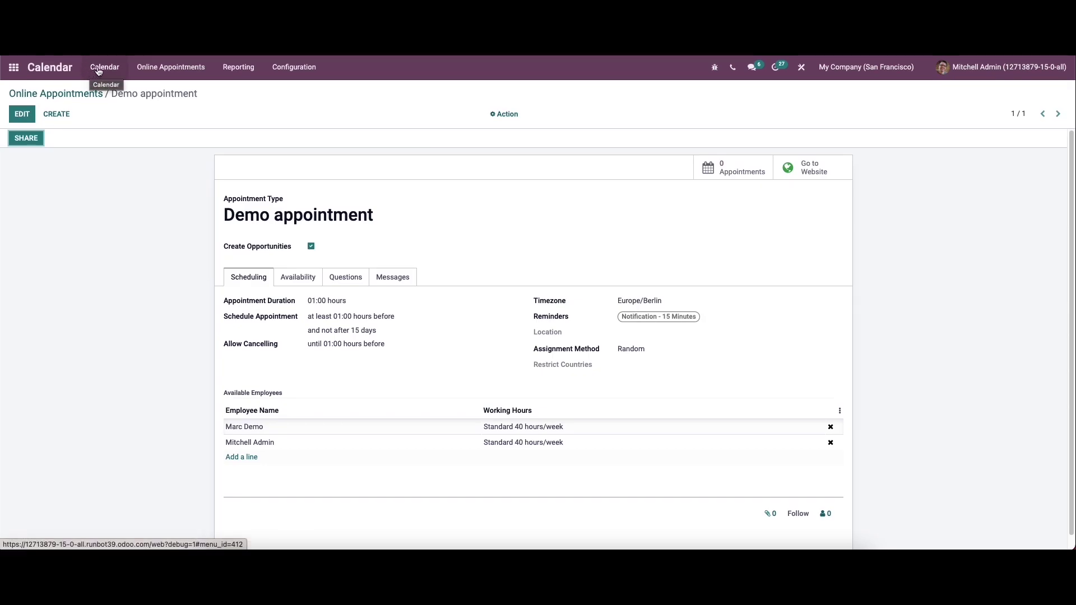
click(75, 93)
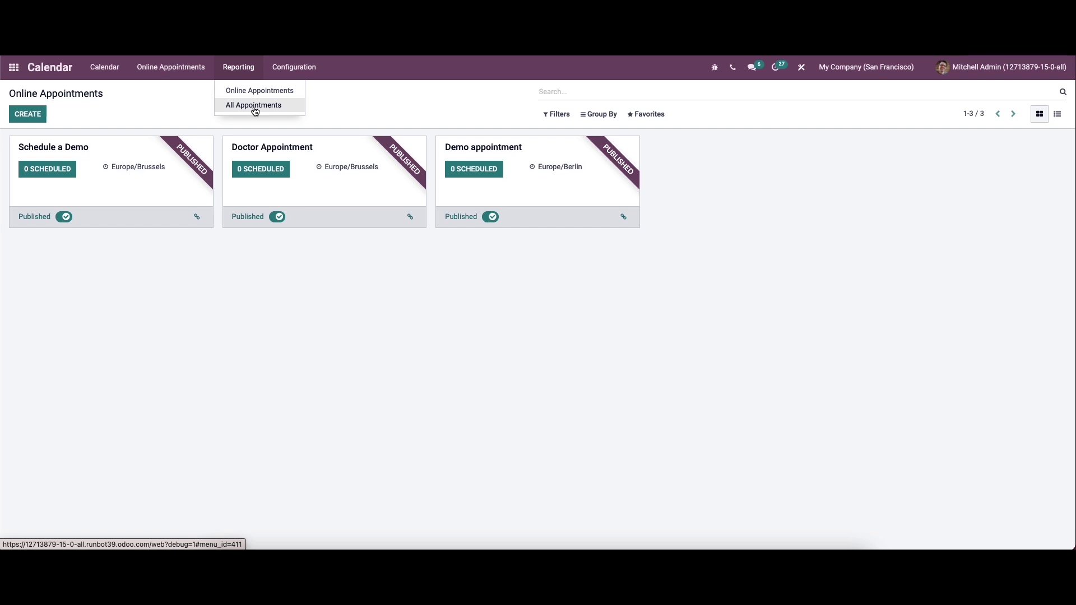
Step: Open the Online Appointments report and look over its available measures and filters
click(248, 90)
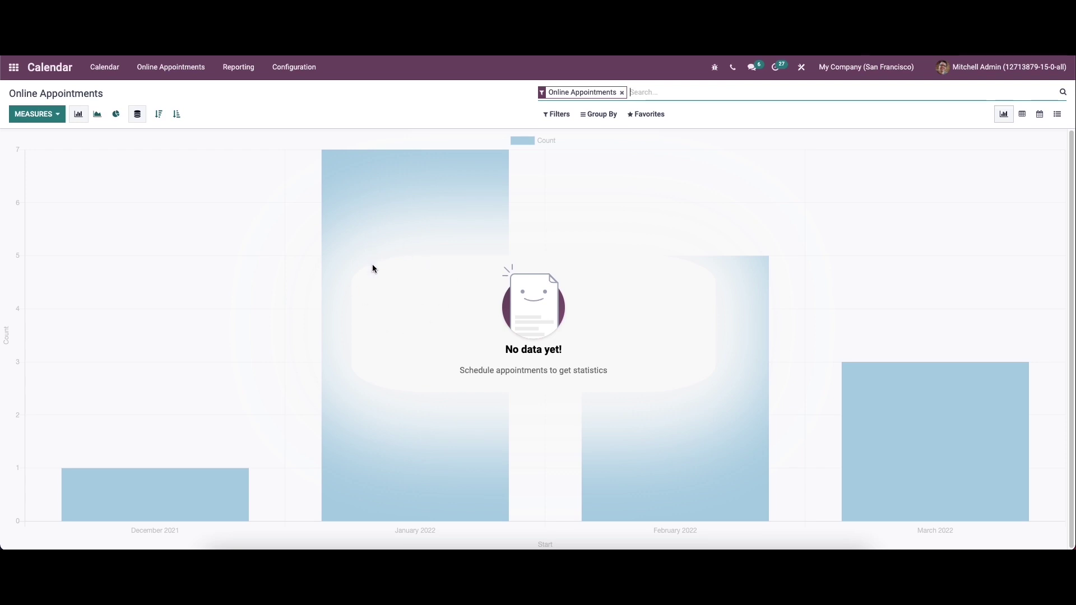
click(48, 114)
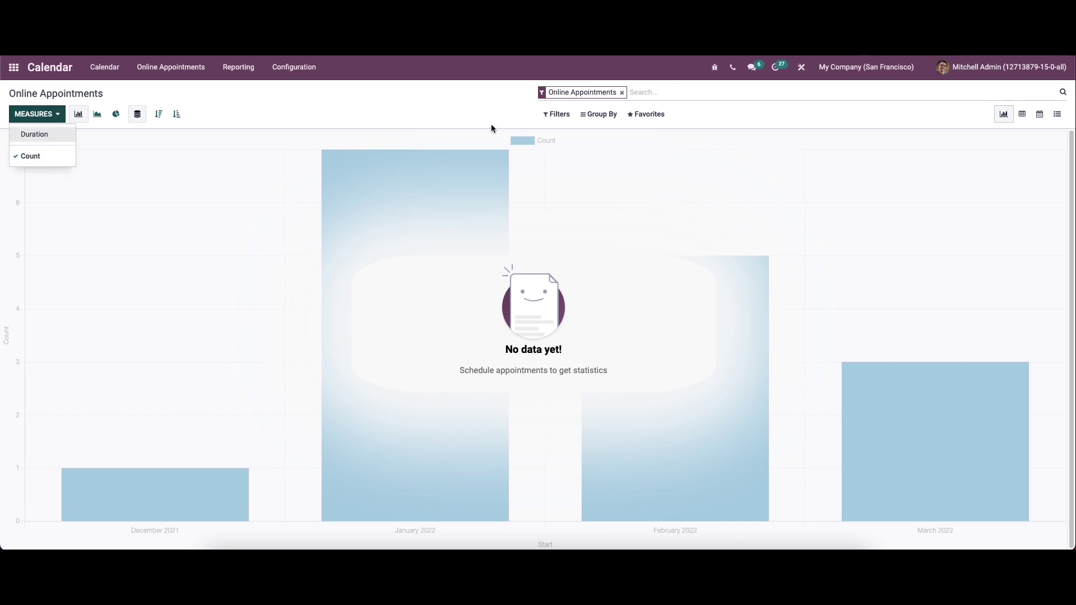
click(555, 114)
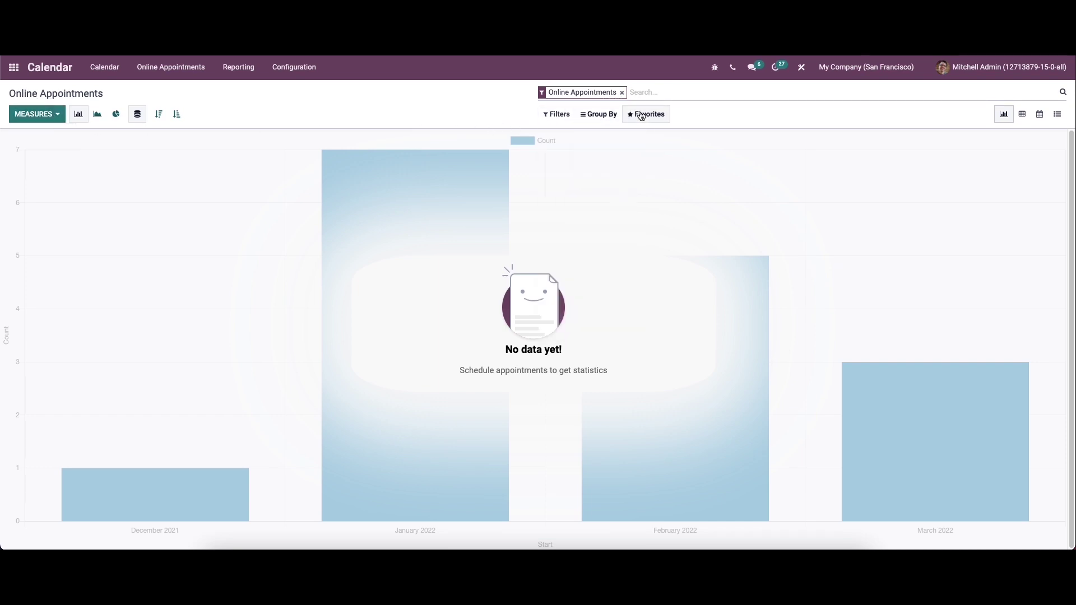
Step: Open the All Appointments report and set its measure to Duration
click(239, 70)
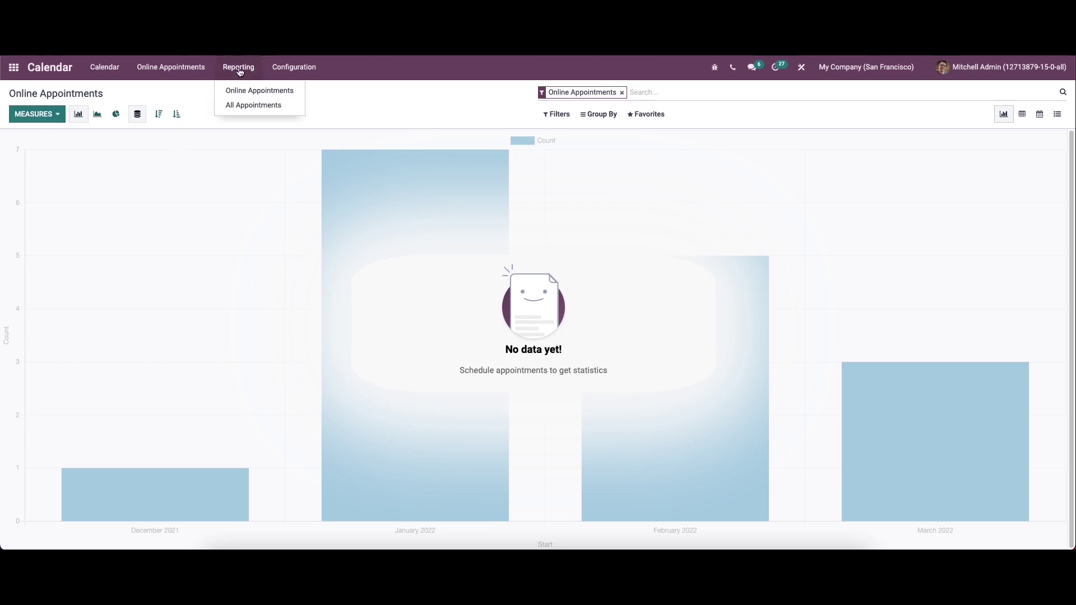
click(246, 105)
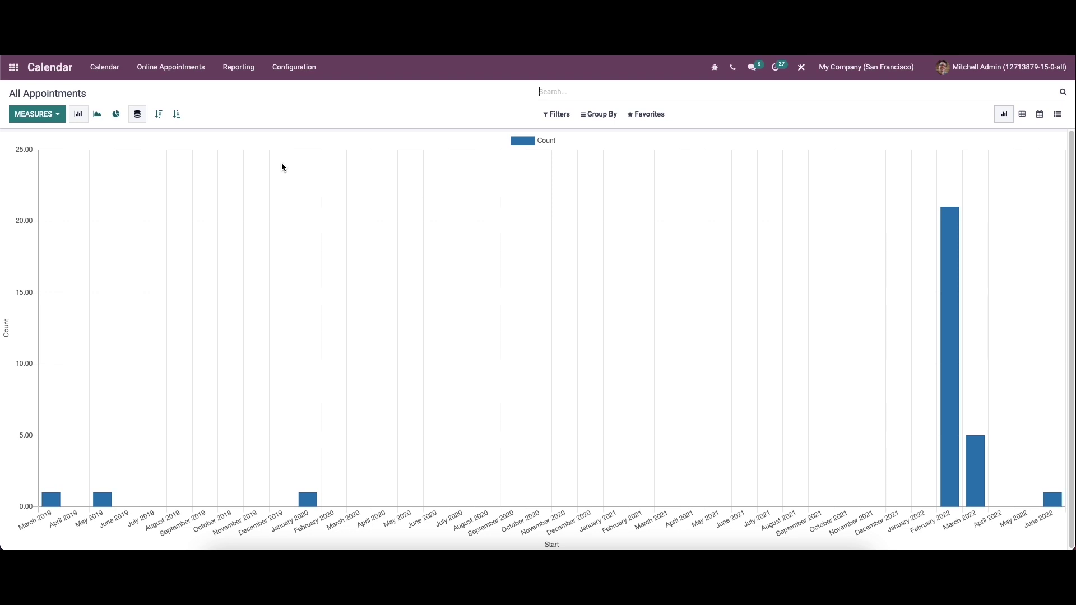
click(35, 114)
click(43, 135)
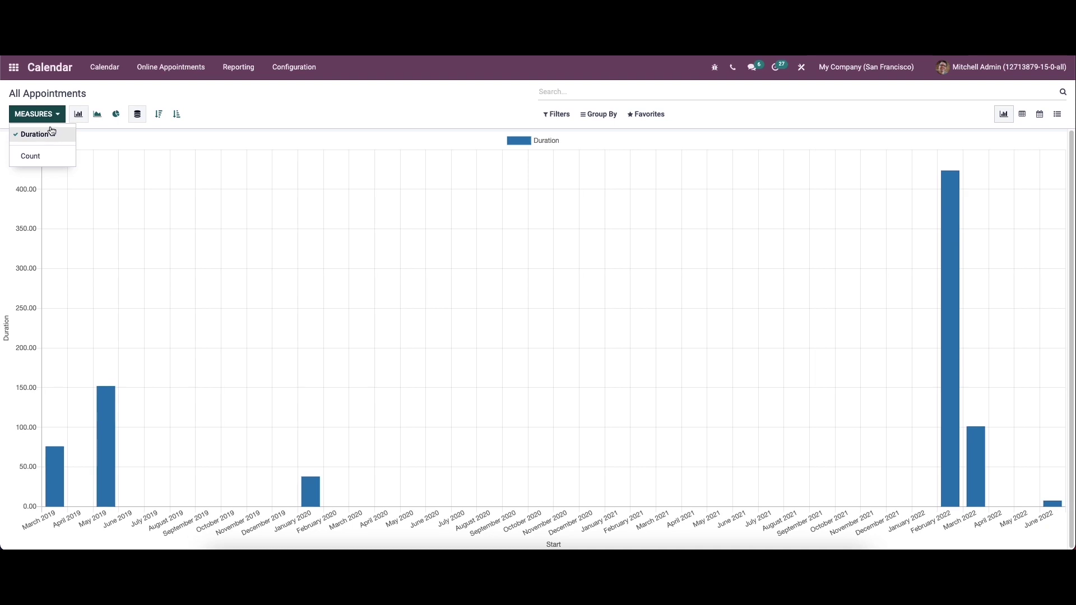
click(81, 123)
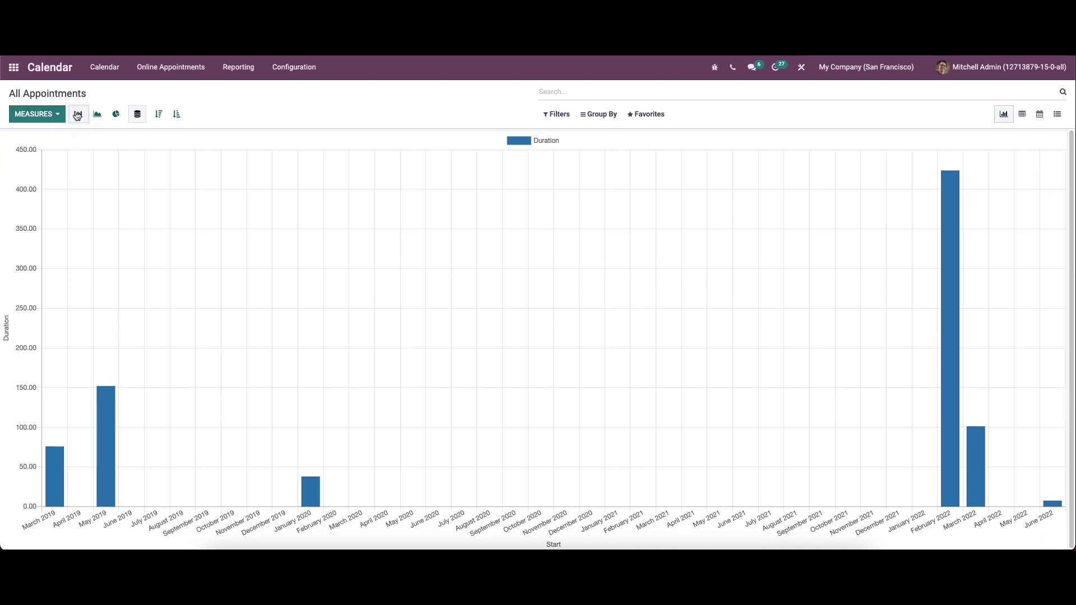
Step: Preview the report as line and pie charts, restore the bar chart and sort the bars in ascending order
click(98, 116)
click(115, 114)
click(79, 115)
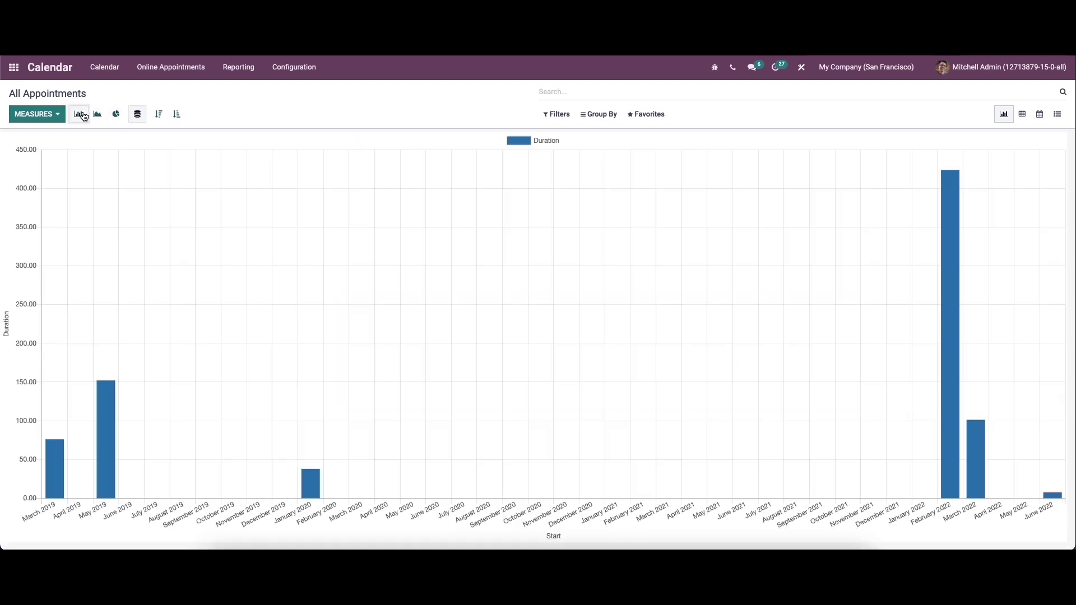
click(155, 115)
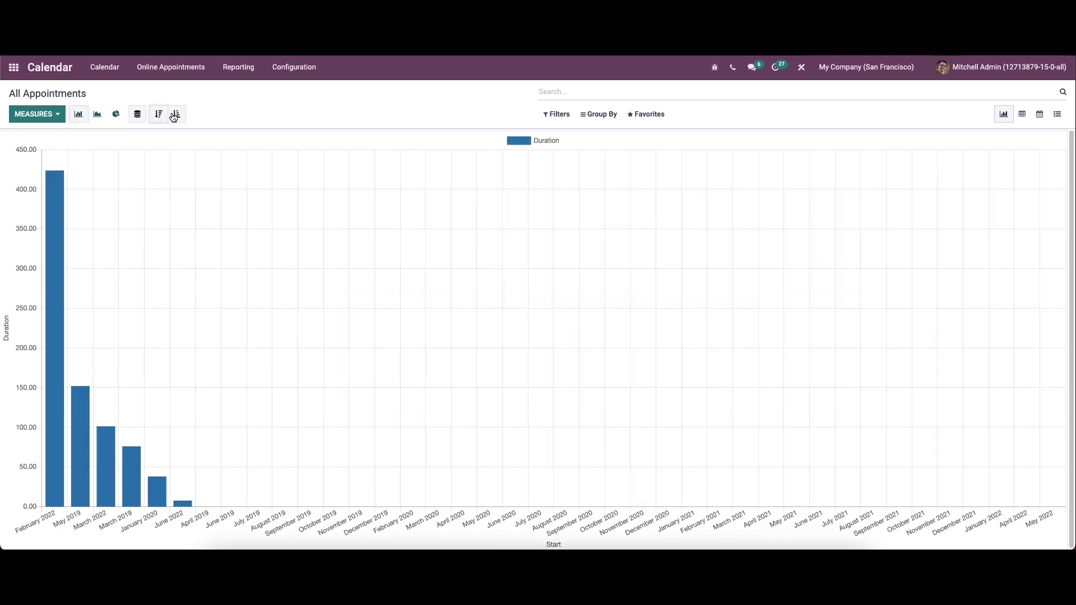
click(177, 115)
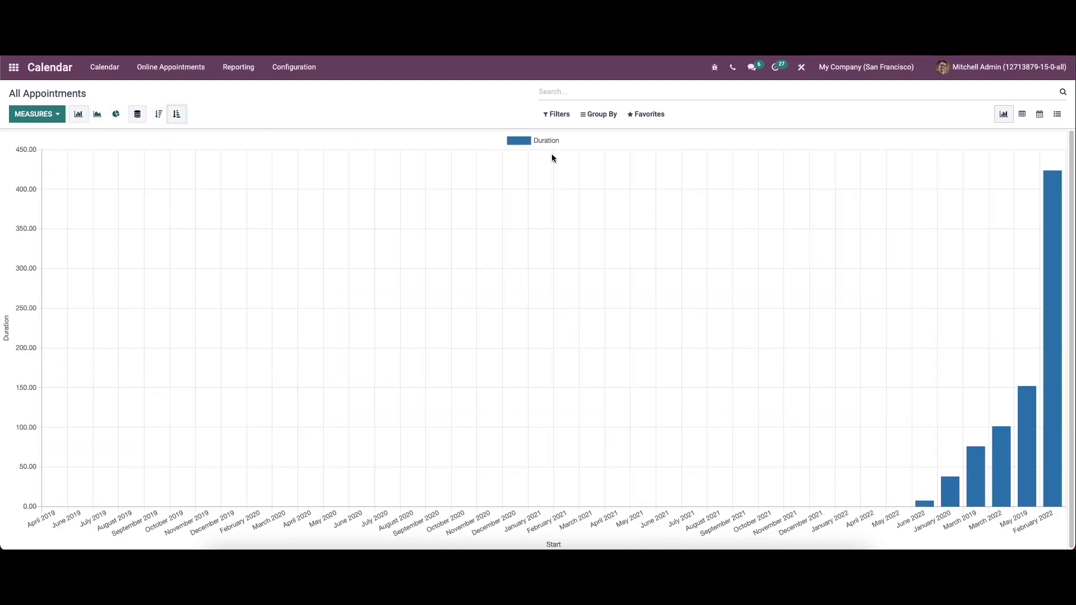
Step: Try the My Meetings, Busy and Free filters on the All Appointments report and clear them again
click(560, 114)
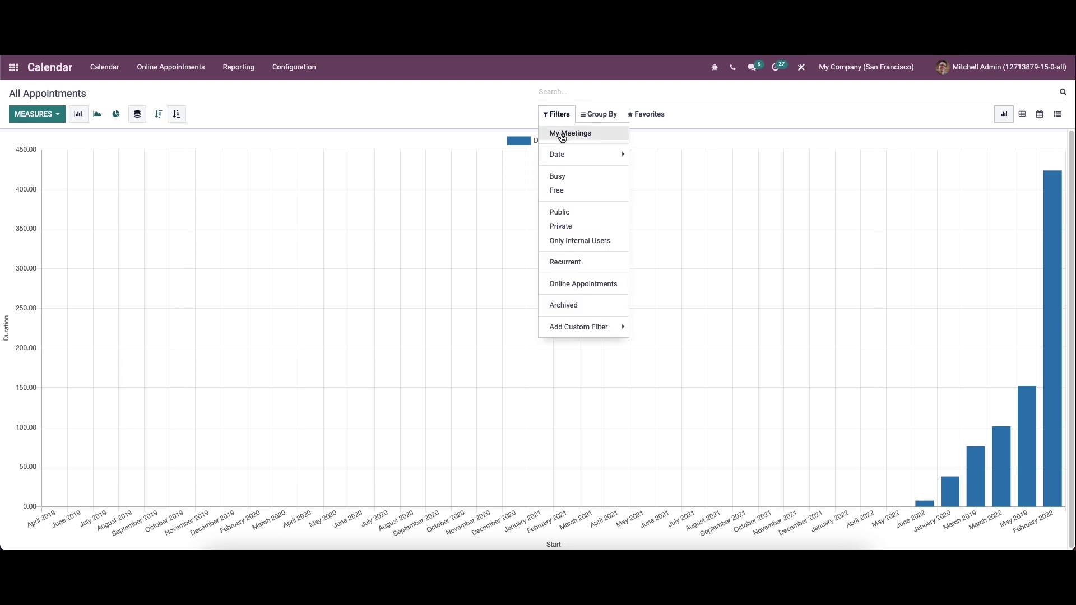
click(561, 134)
click(557, 154)
click(558, 154)
key(BackSpace)
click(572, 176)
click(572, 190)
click(572, 191)
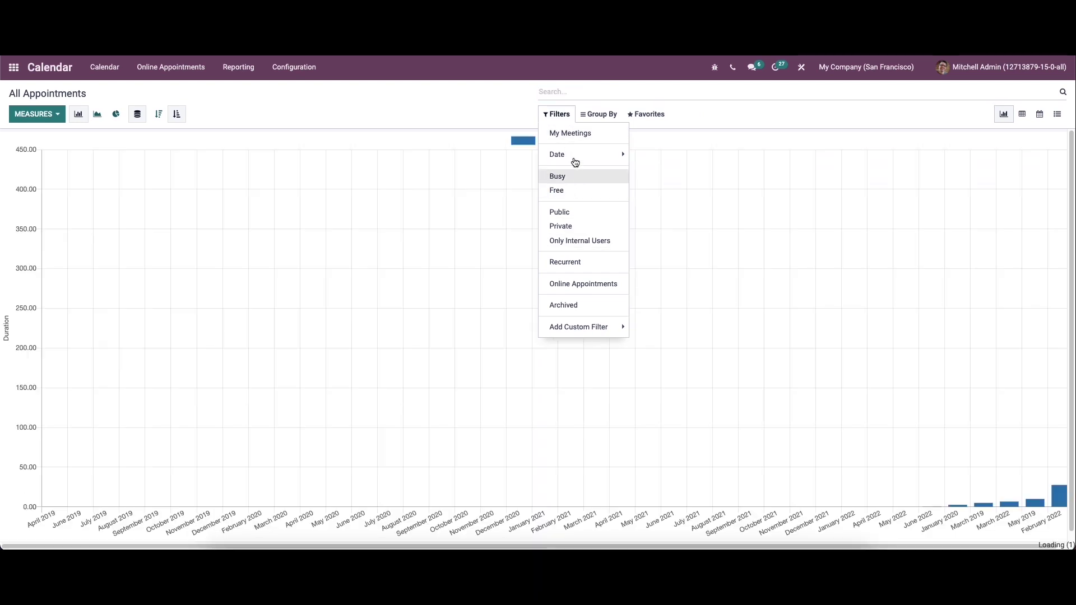
Step: Try the available groupings on the All Appointments report, remove them and review the Favorites options
click(599, 114)
click(600, 116)
click(601, 116)
click(604, 134)
click(605, 147)
click(606, 133)
click(603, 148)
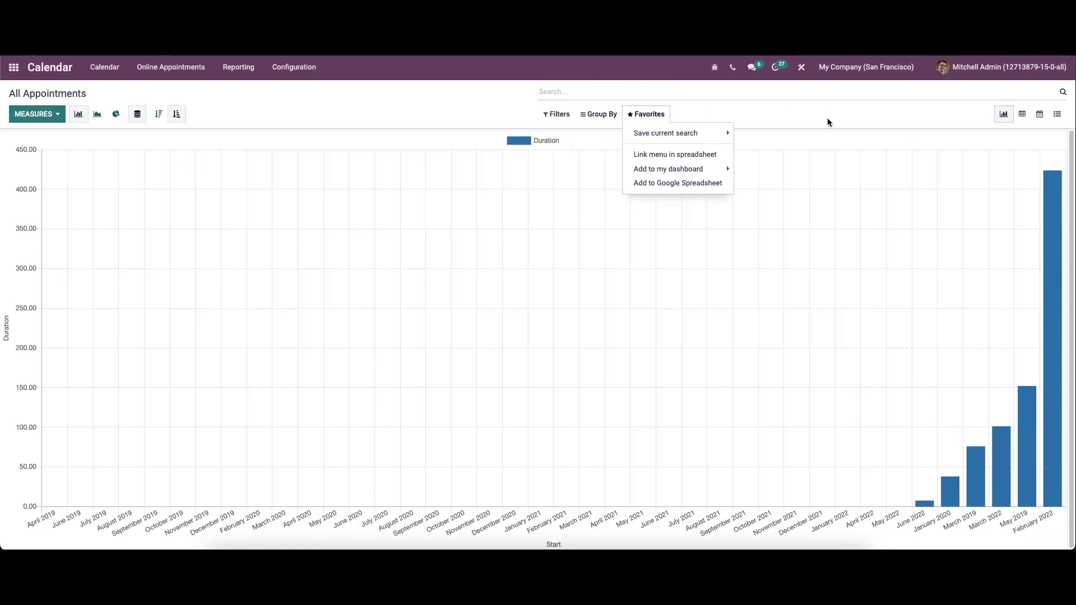
click(956, 93)
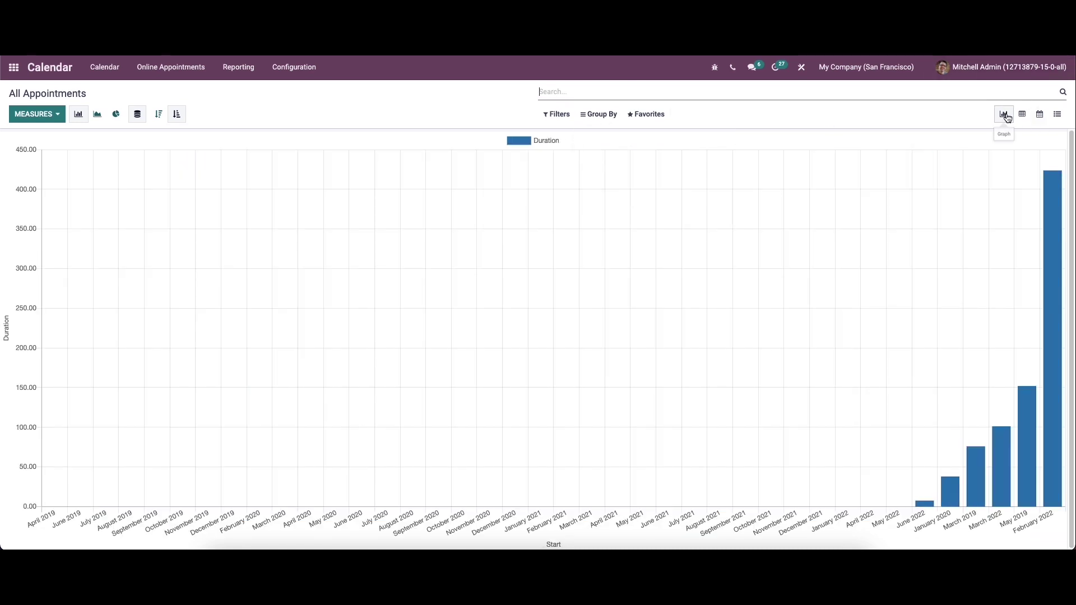
Step: Examine All Appointments in the pivot and list views and return to the graph view
click(1022, 114)
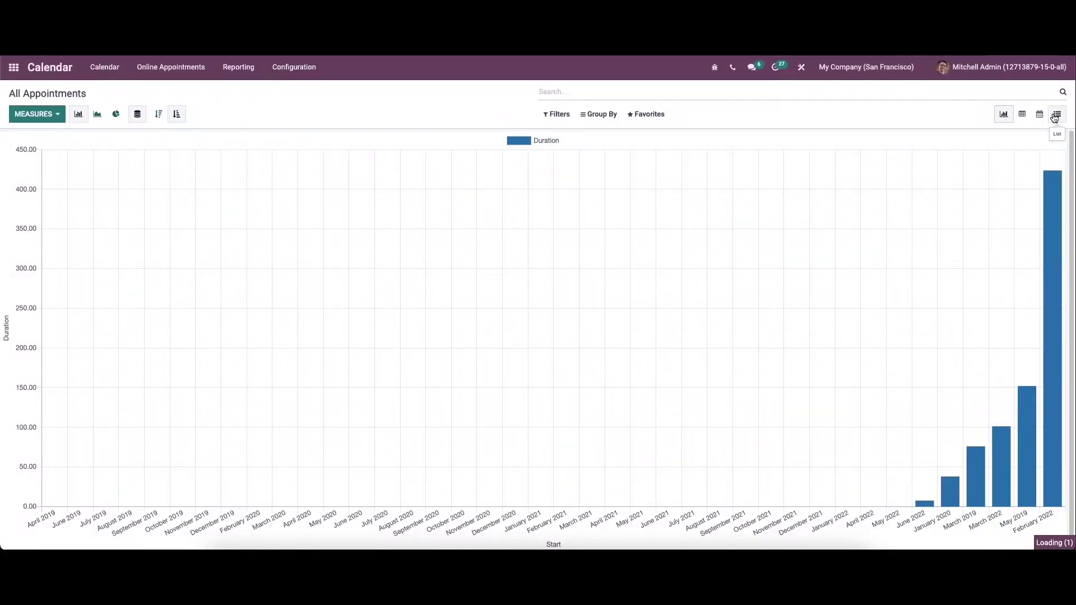
click(1056, 114)
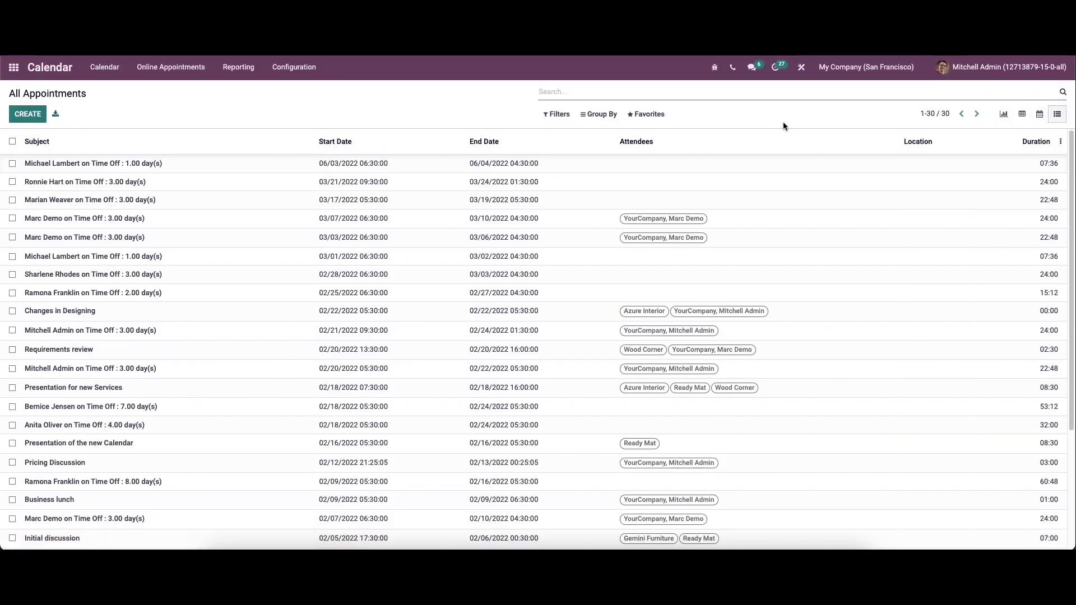
click(1003, 114)
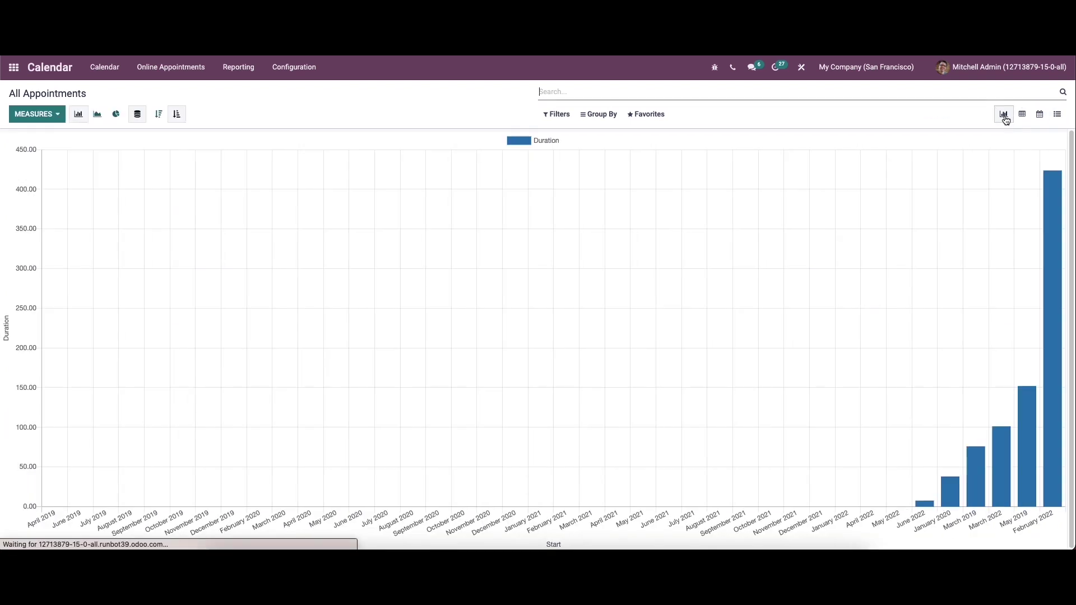